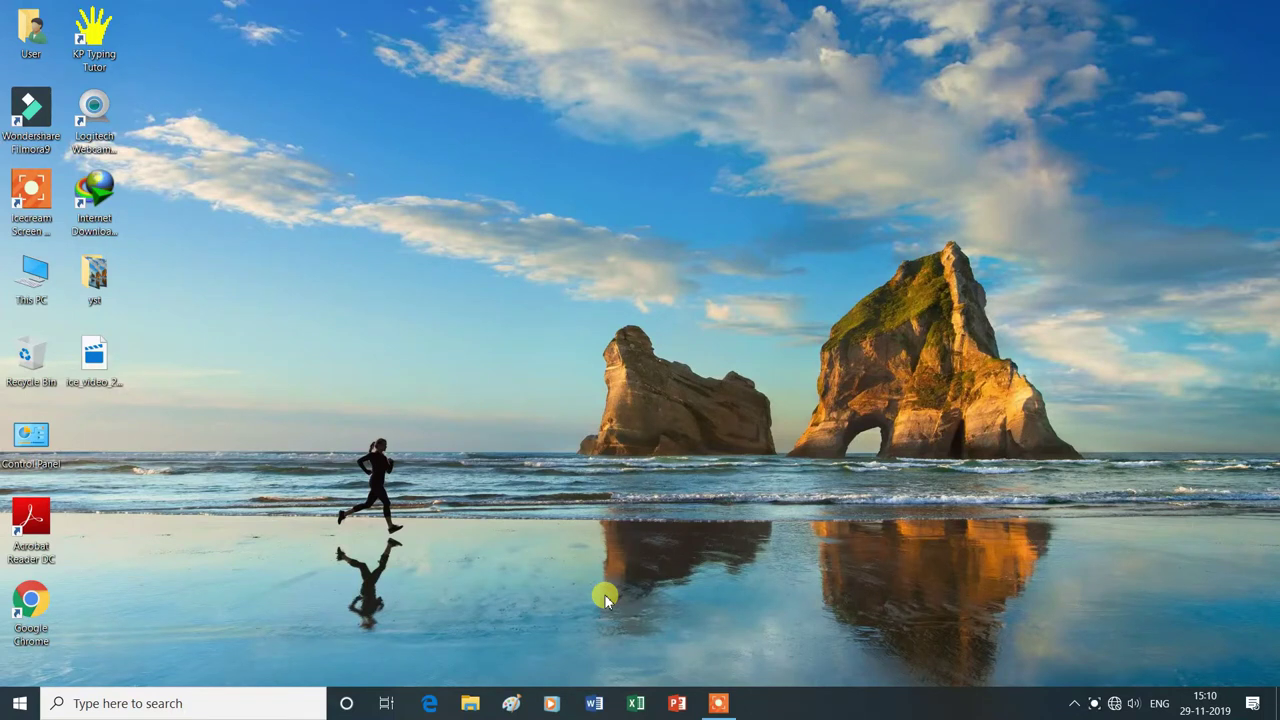
# Launch PowerPoint from the P section of the Start menu app list.
pyautogui.click(20, 703)
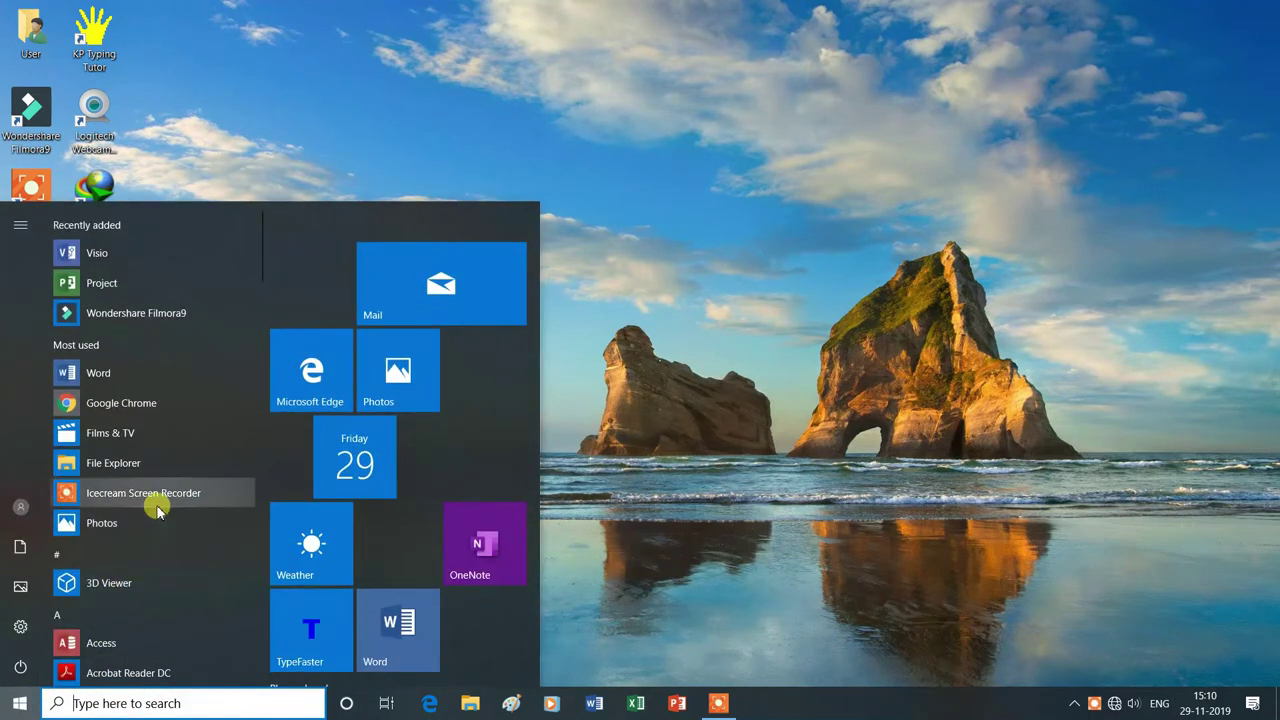
pyautogui.scroll(-1, 157, 508)
pyautogui.scroll(-1, 157, 508)
pyautogui.scroll(-2, 157, 508)
pyautogui.scroll(-1, 157, 508)
pyautogui.scroll(-3, 157, 508)
pyautogui.scroll(-3, 157, 508)
pyautogui.scroll(-2, 157, 508)
pyautogui.scroll(-2, 157, 508)
pyautogui.scroll(-1, 157, 506)
pyautogui.scroll(-2, 157, 506)
pyautogui.scroll(-2, 157, 506)
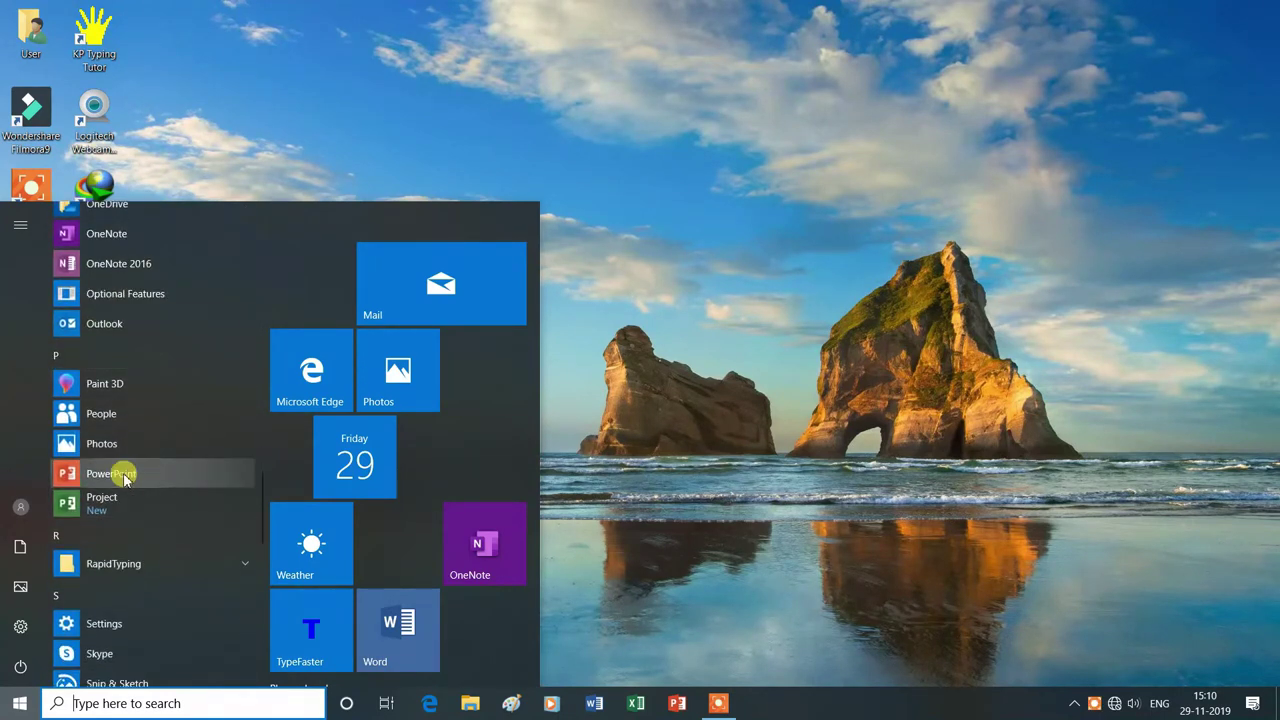
pyautogui.click(123, 476)
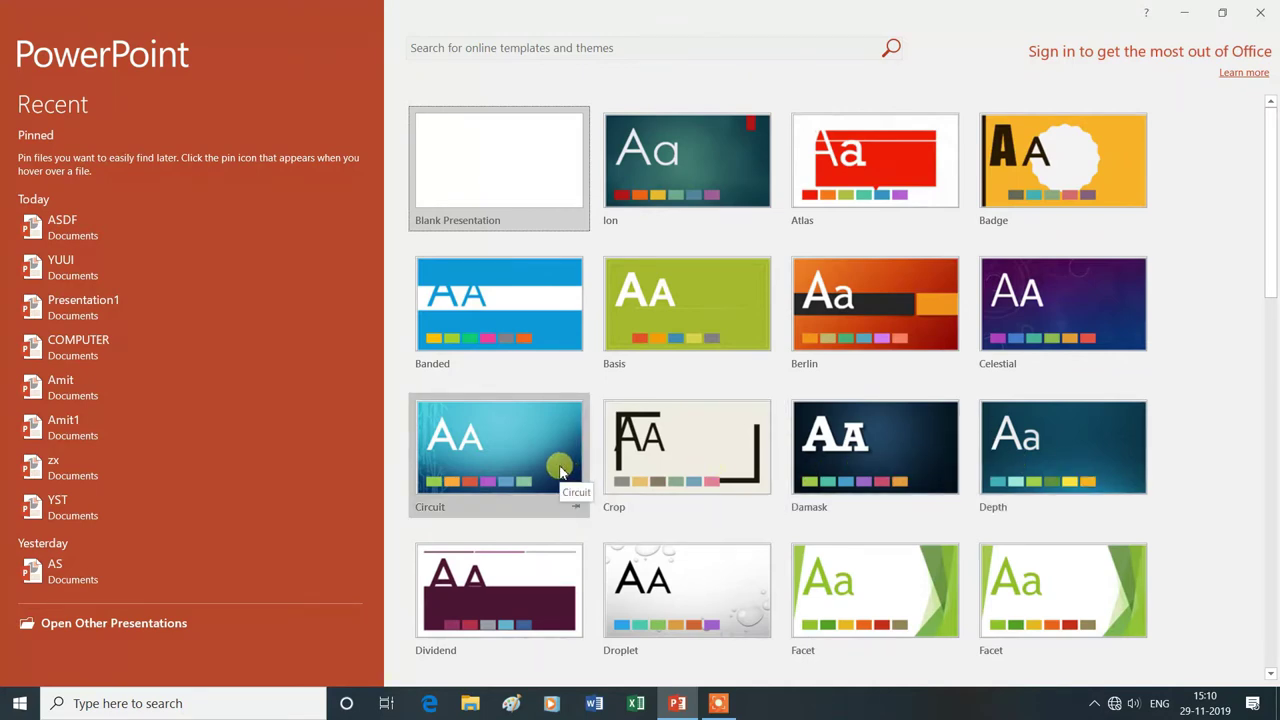
# Create a new Blank Presentation from the start screen.
pyautogui.click(503, 190)
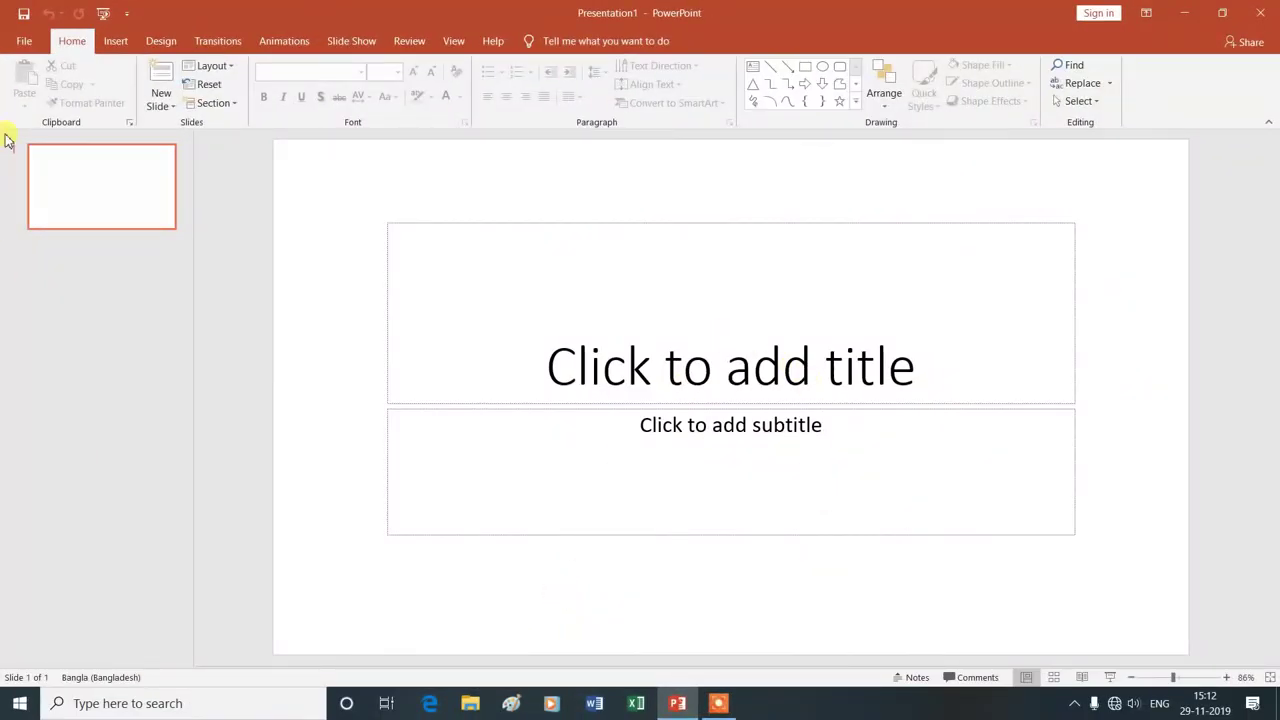
pyautogui.click(27, 42)
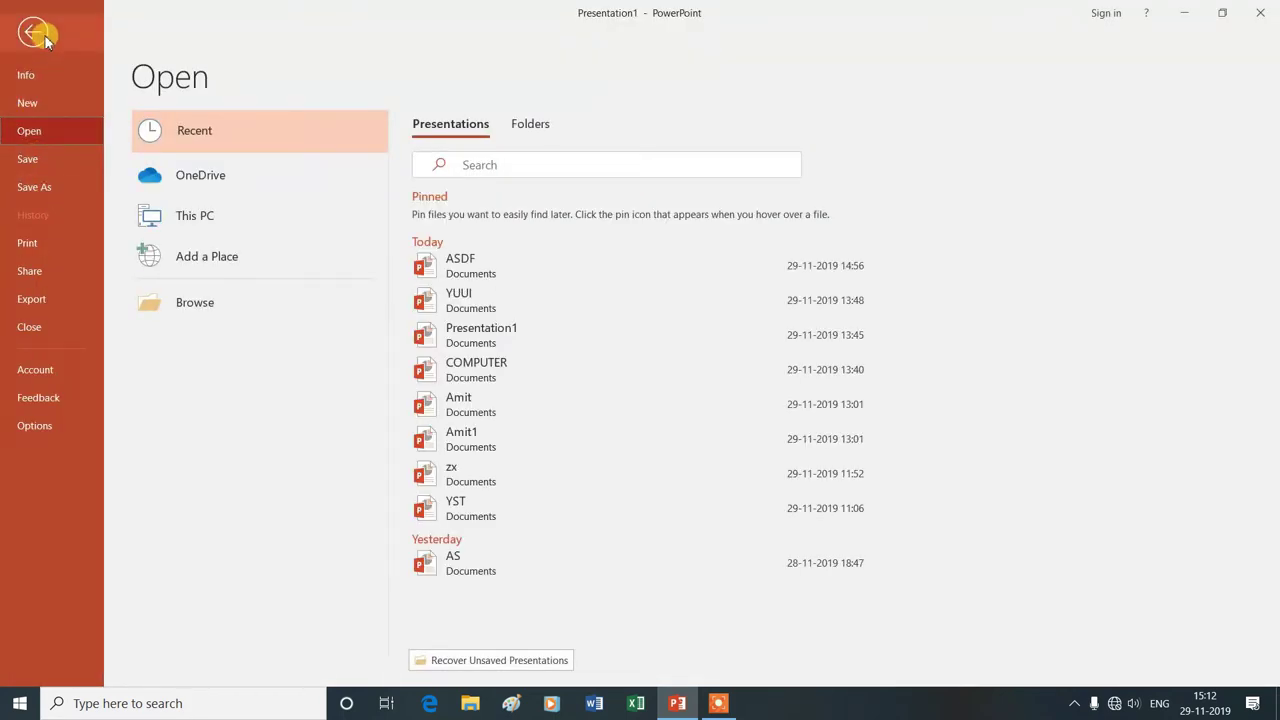
# Type COMPUTER into the slide's title placeholder.
pyautogui.click(33, 33)
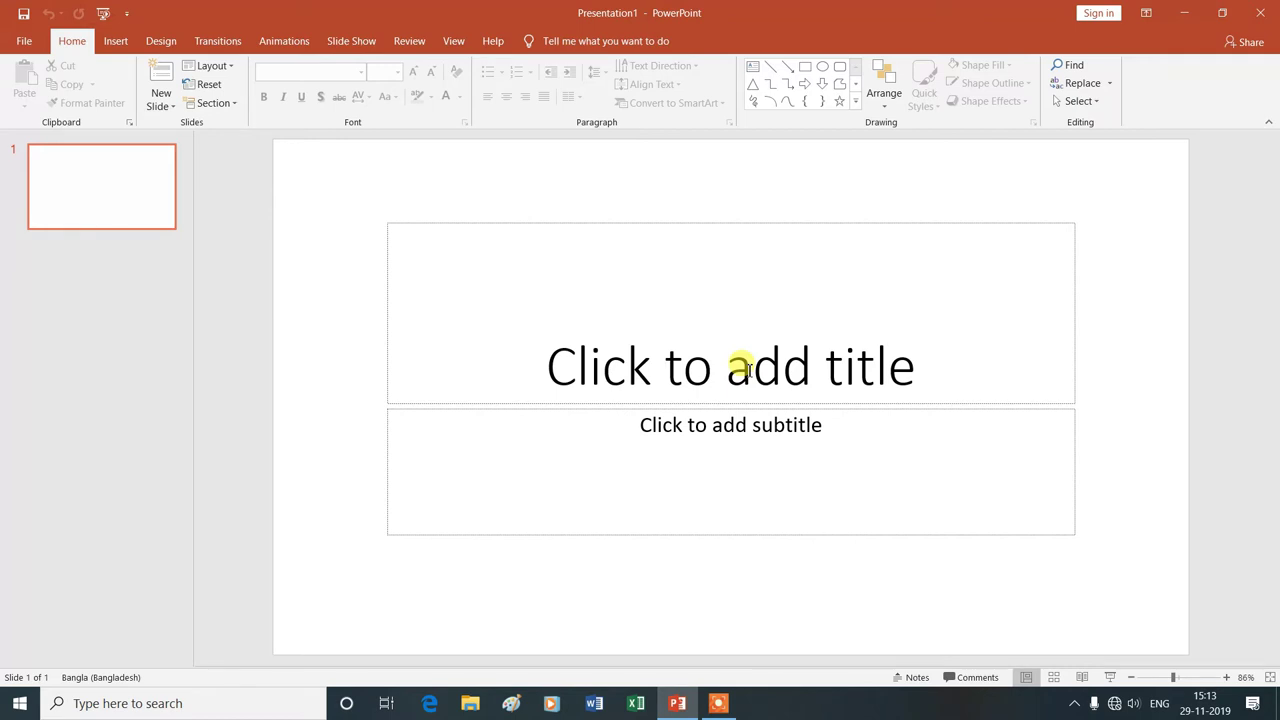
pyautogui.click(748, 370)
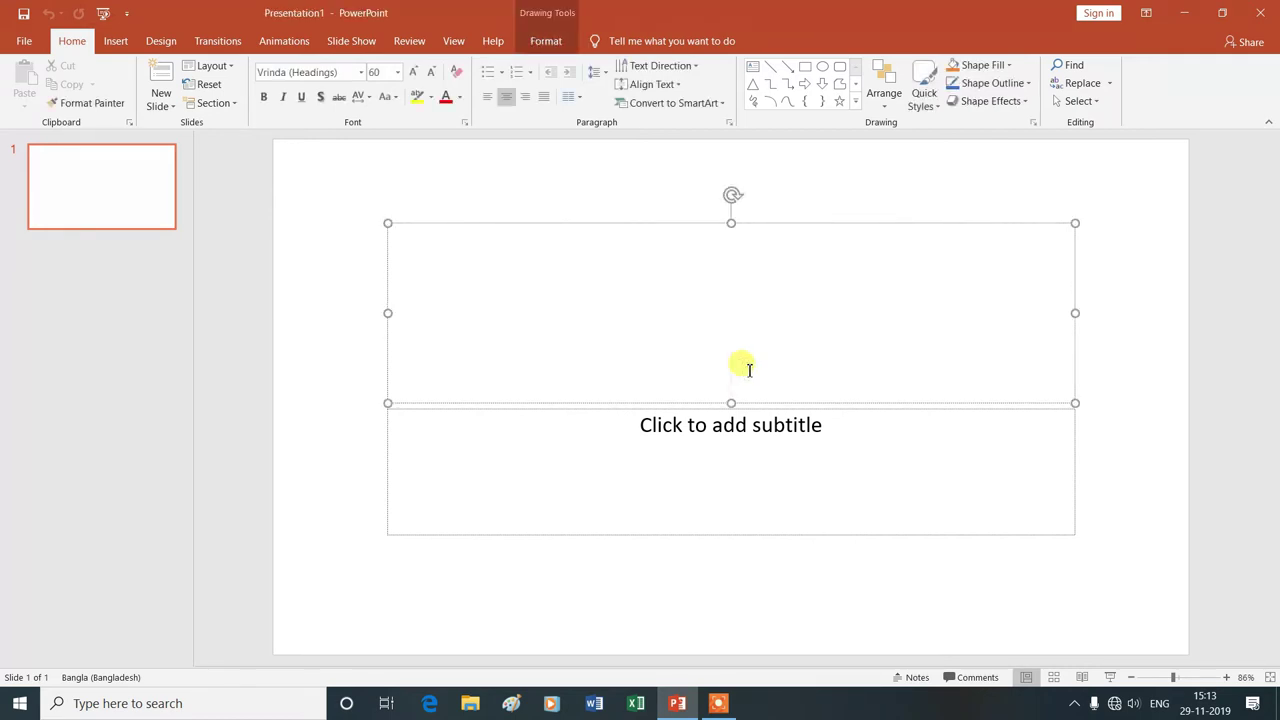
pyautogui.write('COMPUTER')
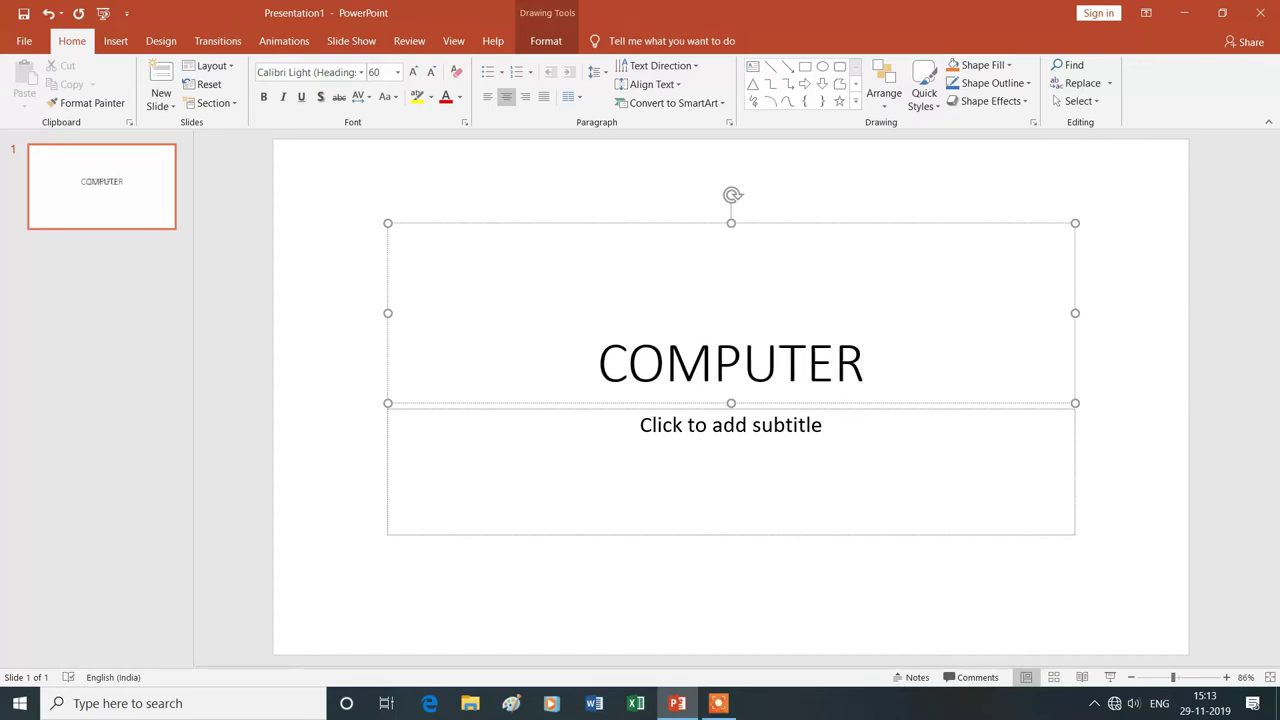
pyautogui.click(727, 418)
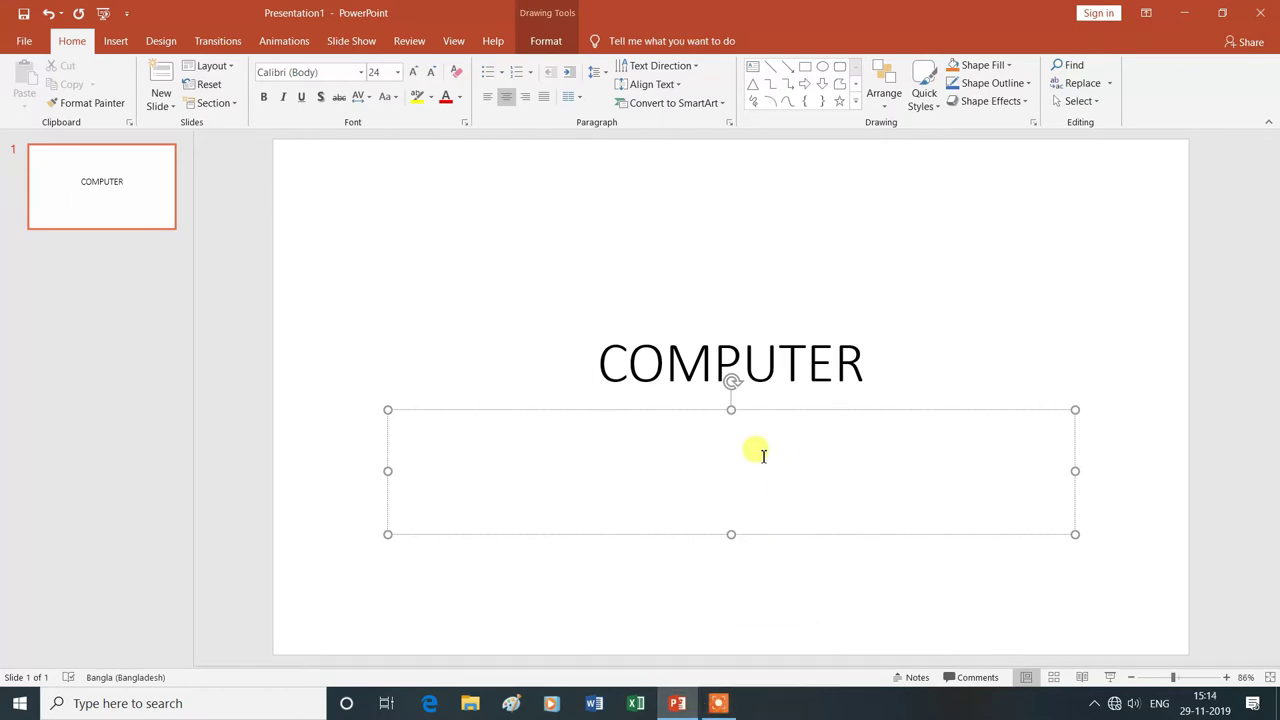
# Enter INPUT DEVICES, KEYBOARD and SCANNER as three separate subtitle lines.
pyautogui.write('INPUT DEV')
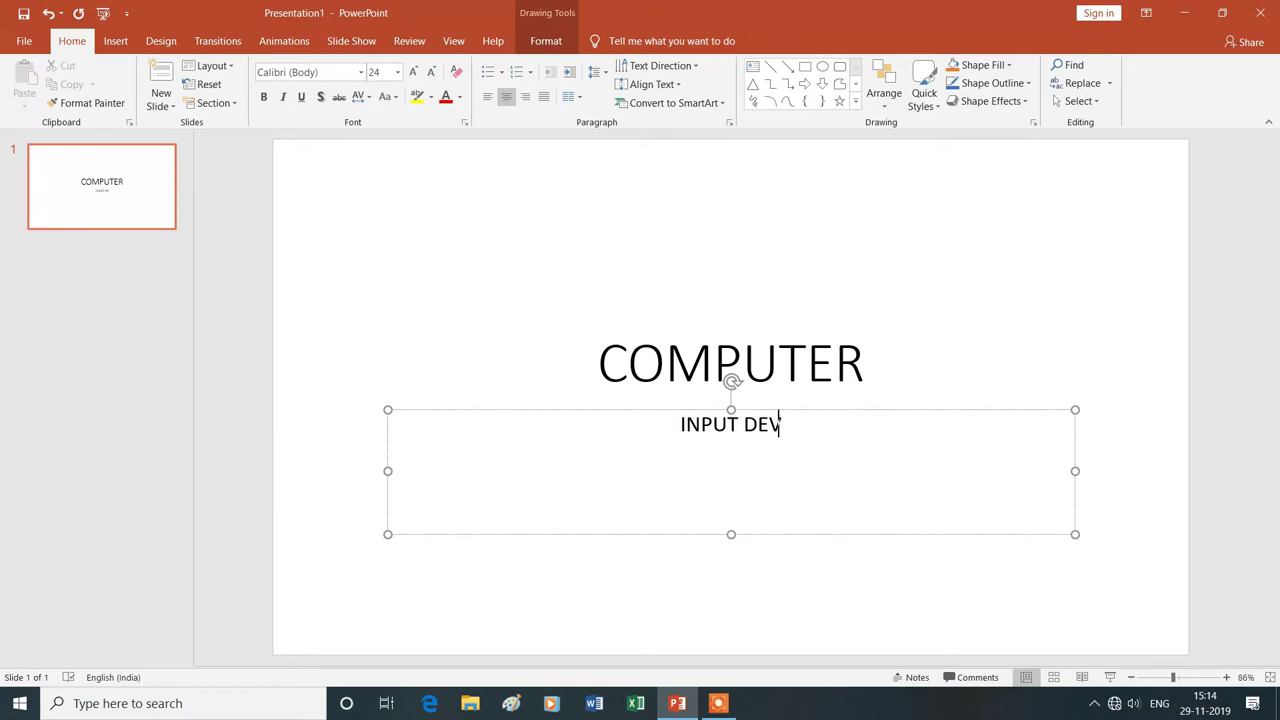
pyautogui.write('ICES')
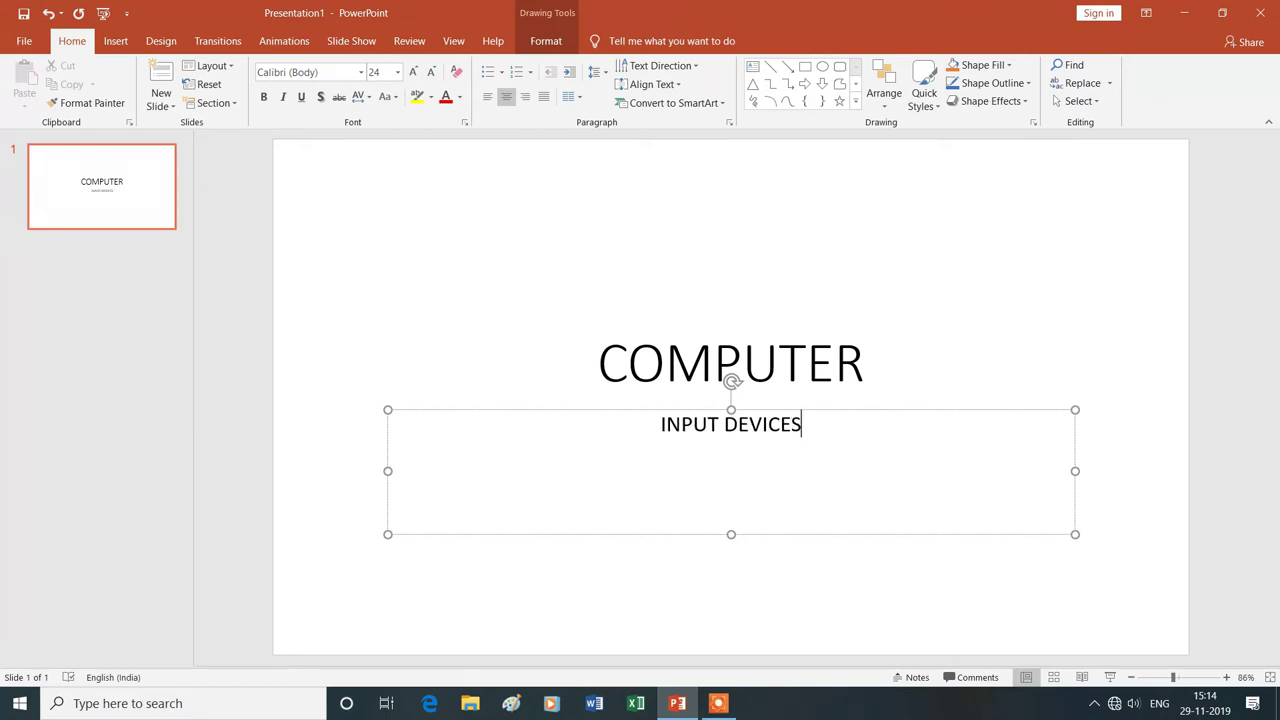
pyautogui.press('Return')
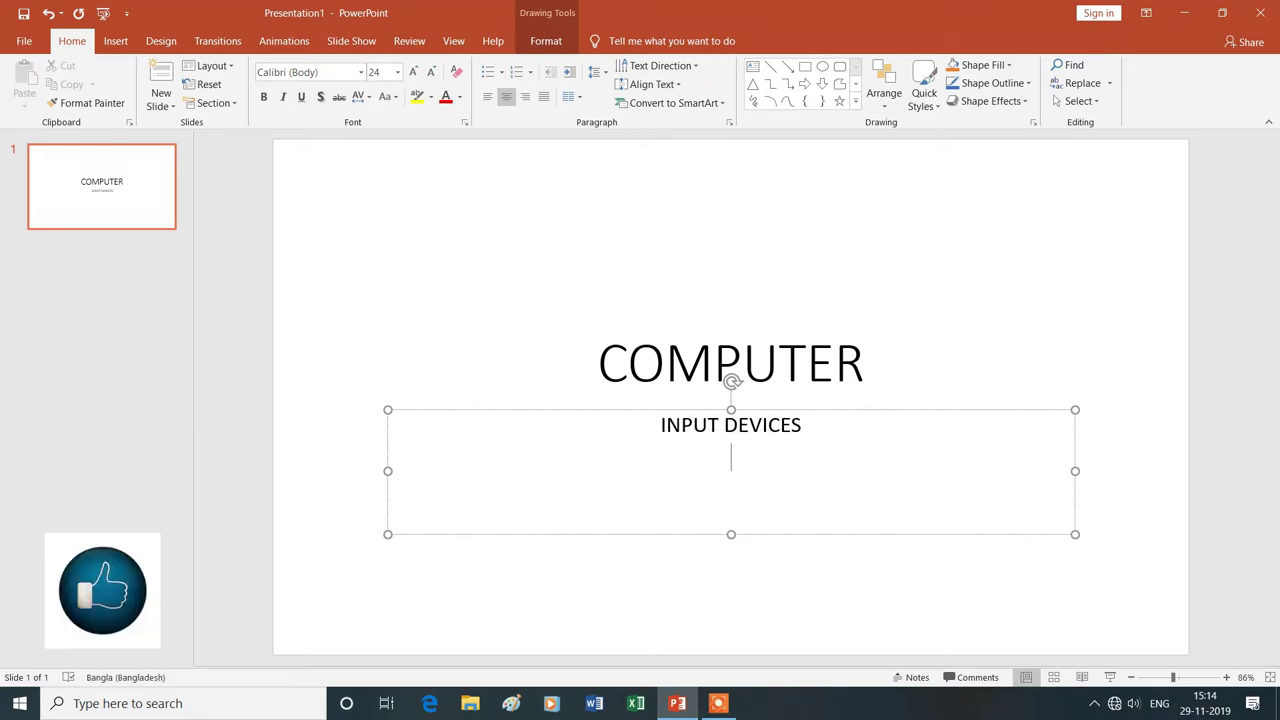
pyautogui.write('KEY')
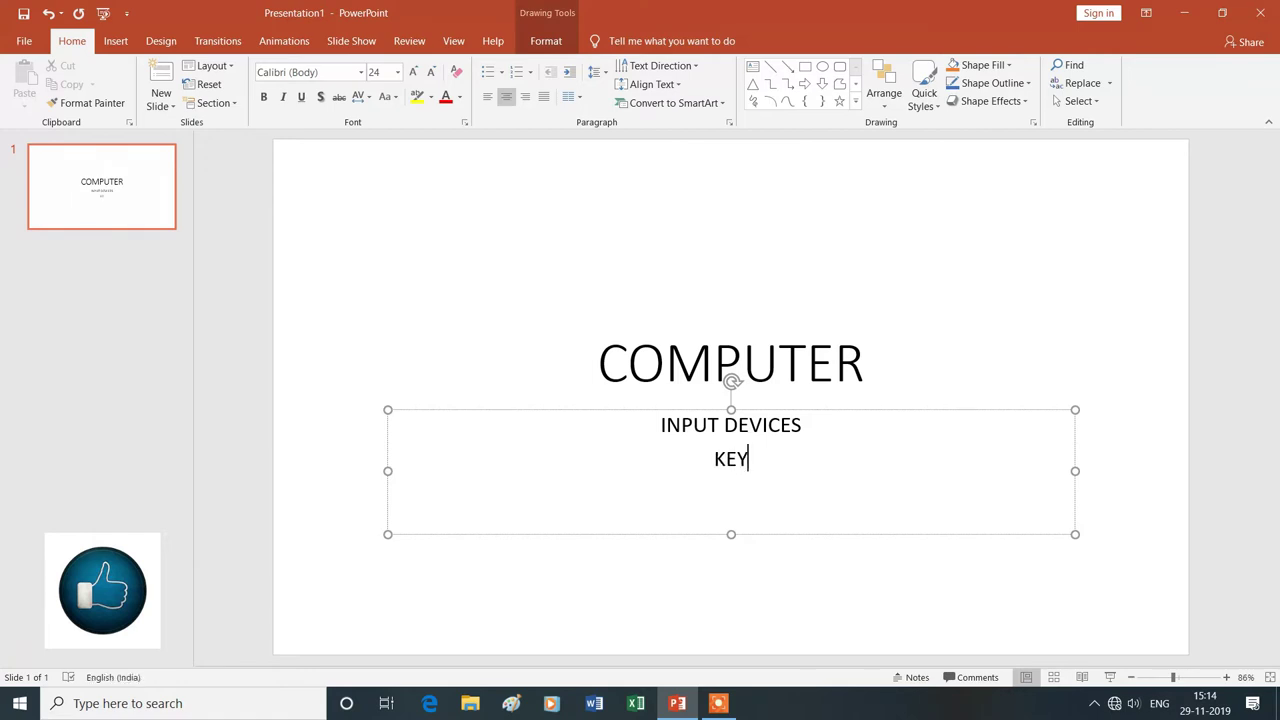
pyautogui.write('BOAR')
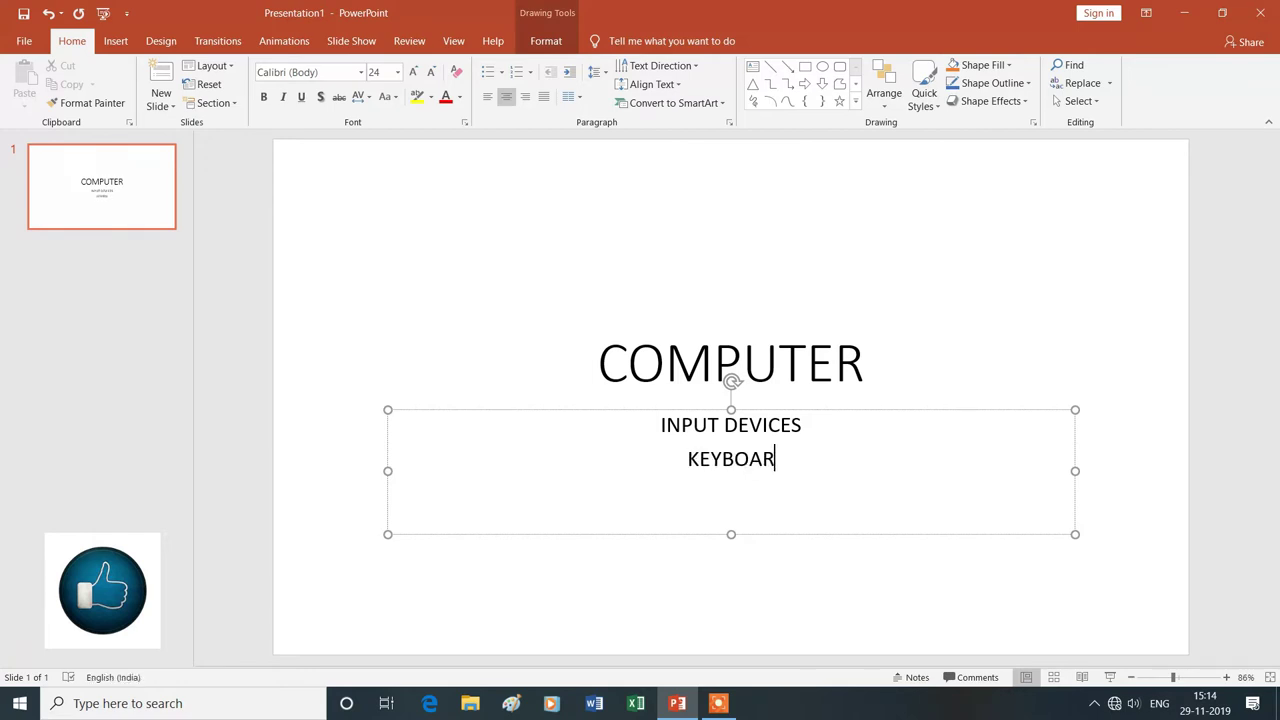
pyautogui.write('D')
pyautogui.press('Return')
pyautogui.write('SCANNER')
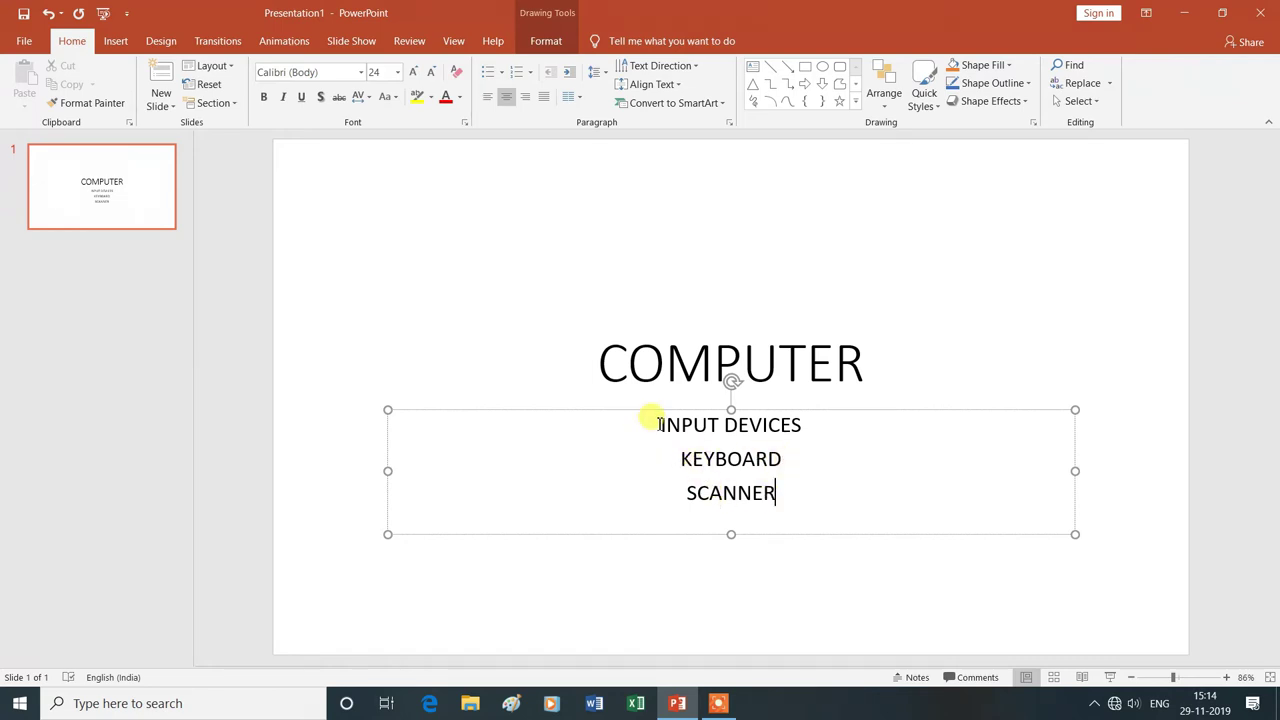
pyautogui.moveTo(658, 426); pyautogui.dragTo(762, 430)
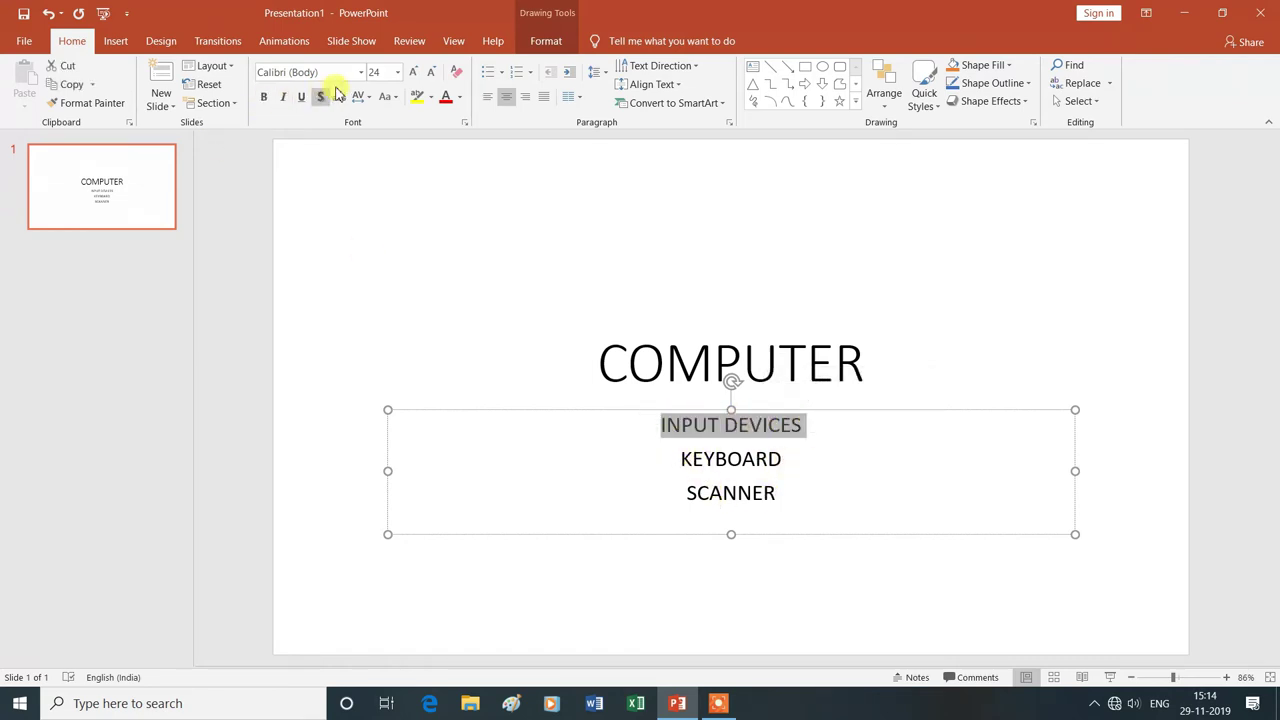
# Format the INPUT DEVICES line as 40 pt blue text.
pyautogui.click(397, 72)
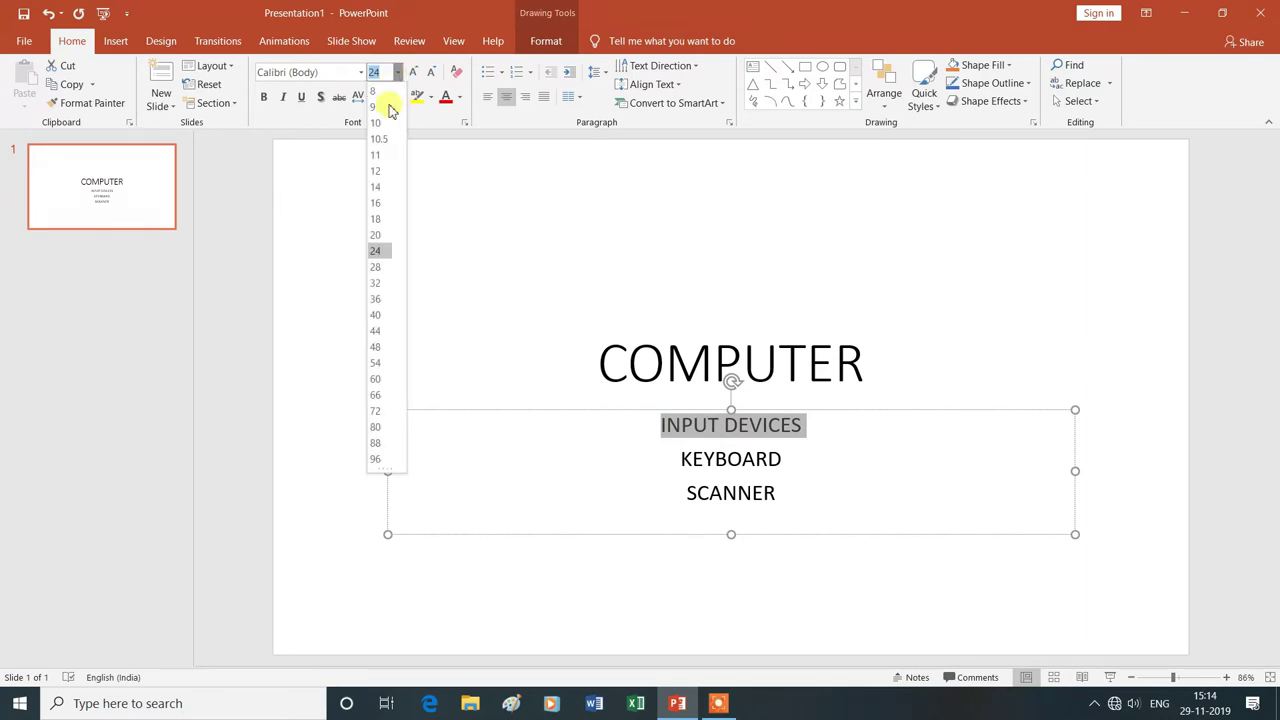
pyautogui.click(379, 318)
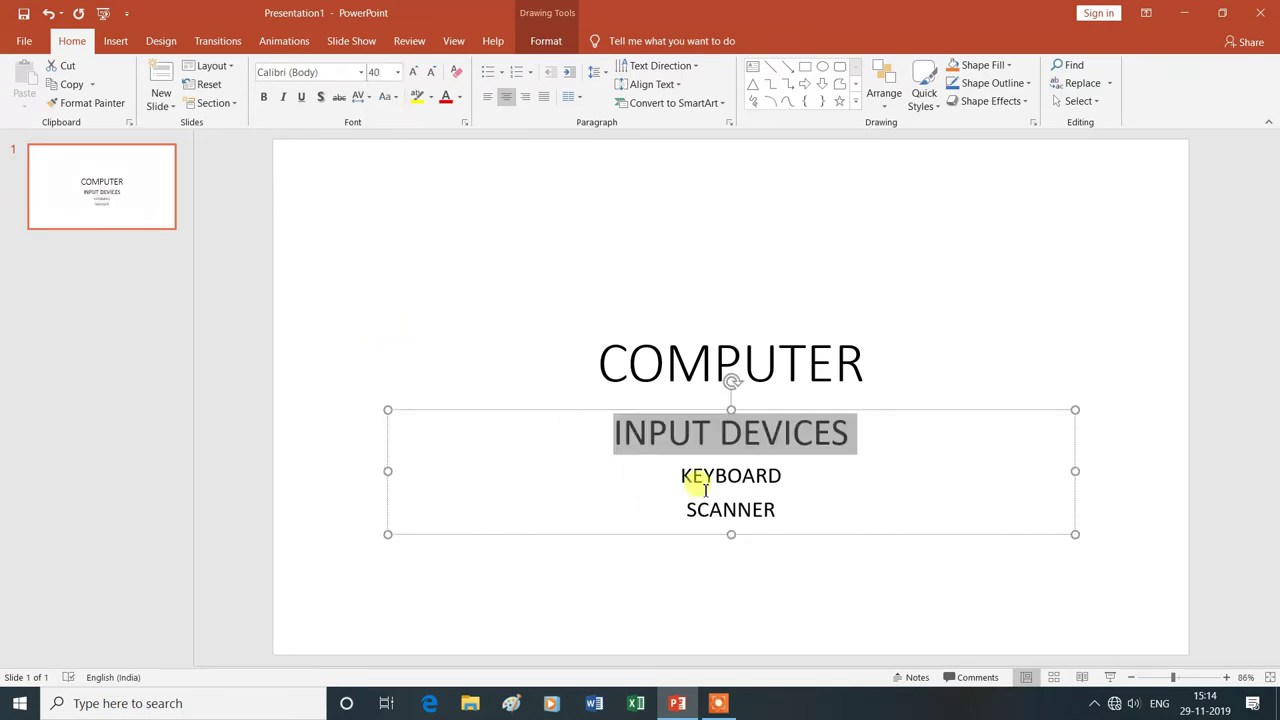
pyautogui.click(459, 97)
pyautogui.click(537, 222)
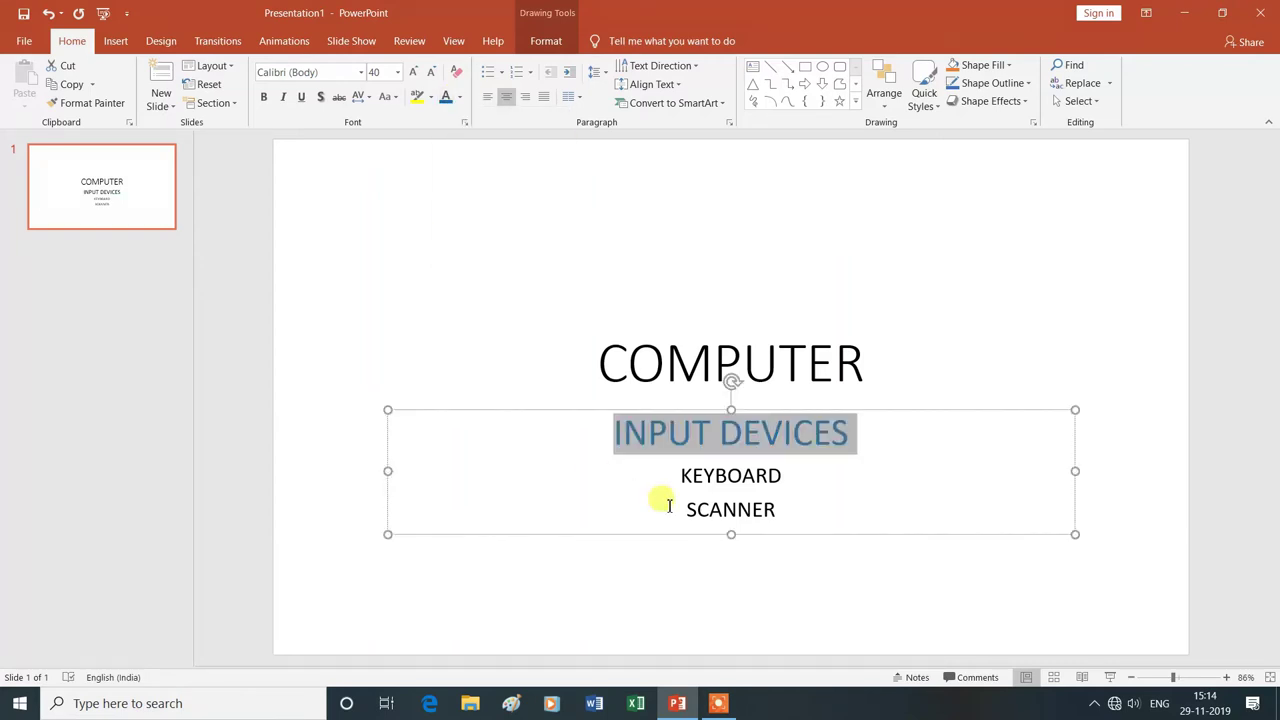
# Turn the KEYBOARD and SCANNER lines into a bulleted list.
pyautogui.moveTo(681, 476); pyautogui.dragTo(776, 511)
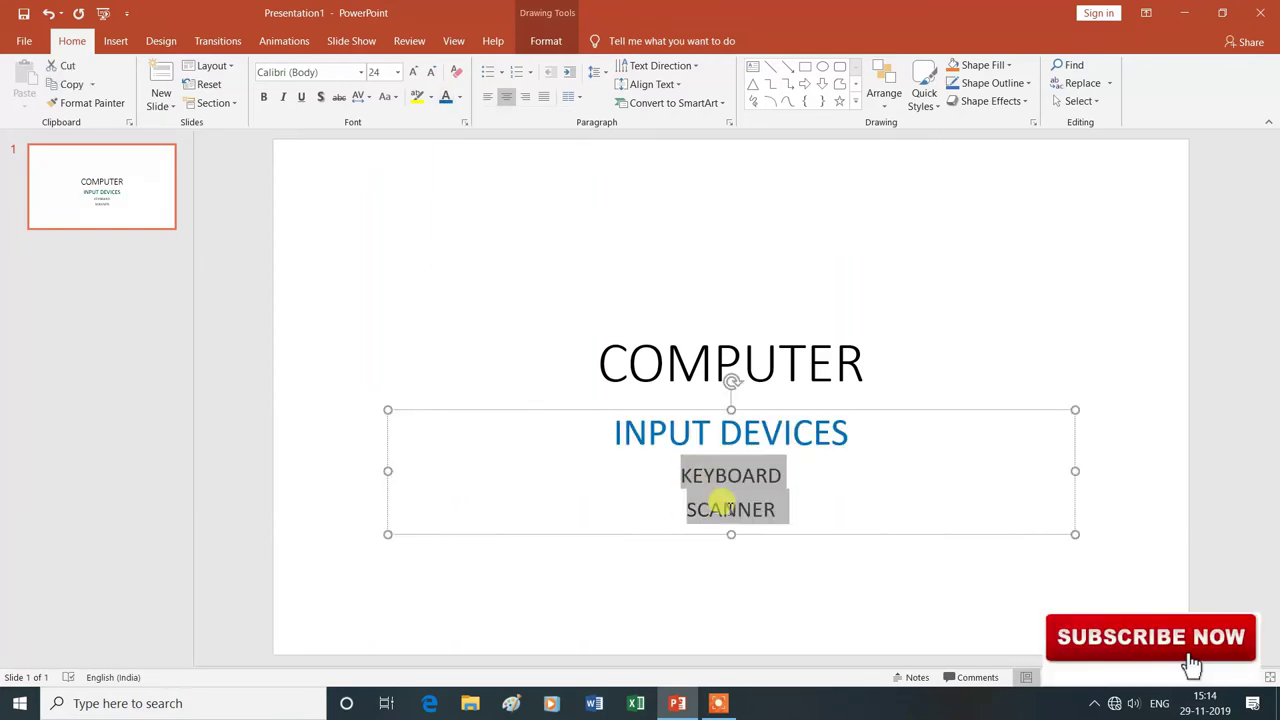
pyautogui.click(489, 72)
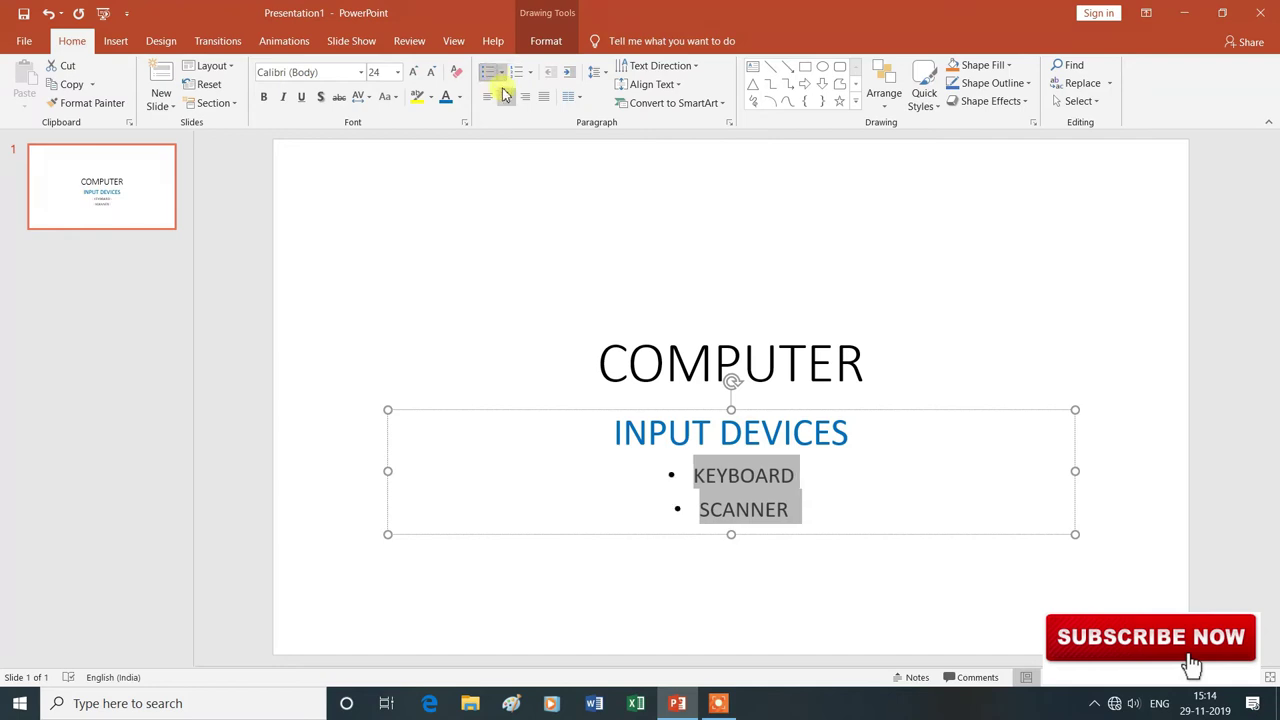
pyautogui.click(851, 491)
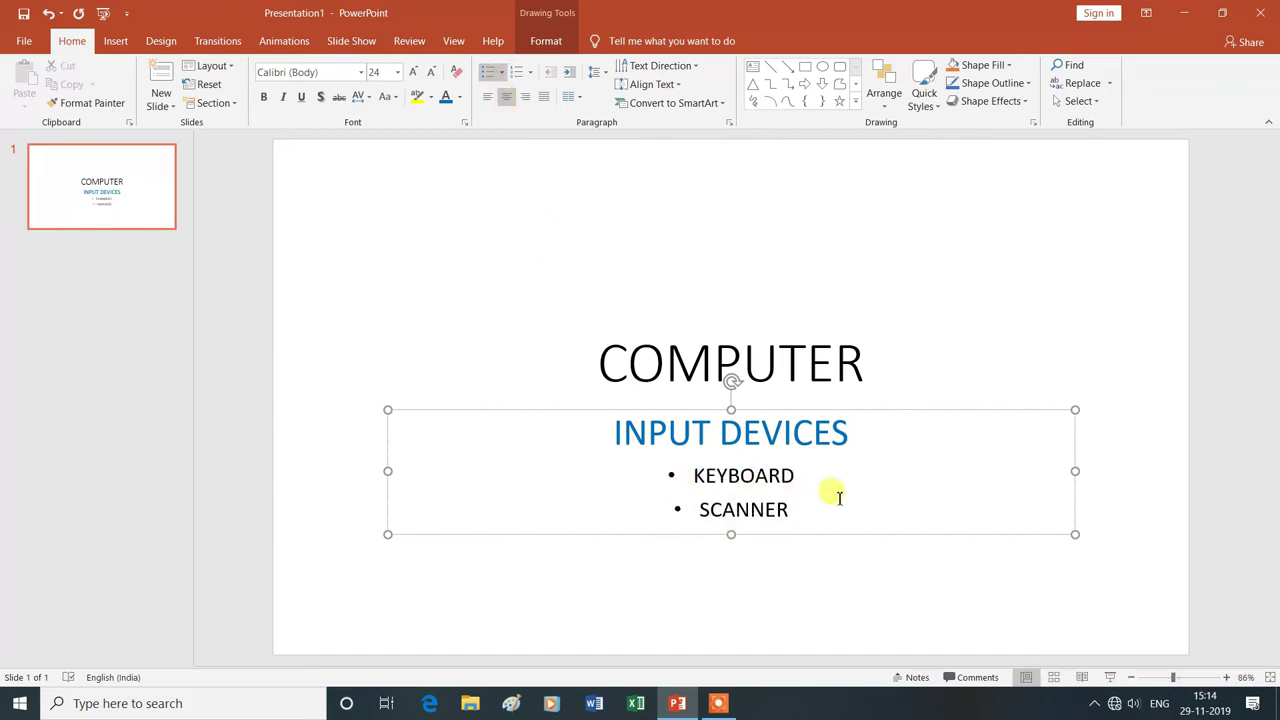
# Save the presentation as COMPUTER in the Documents folder.
pyautogui.click(29, 43)
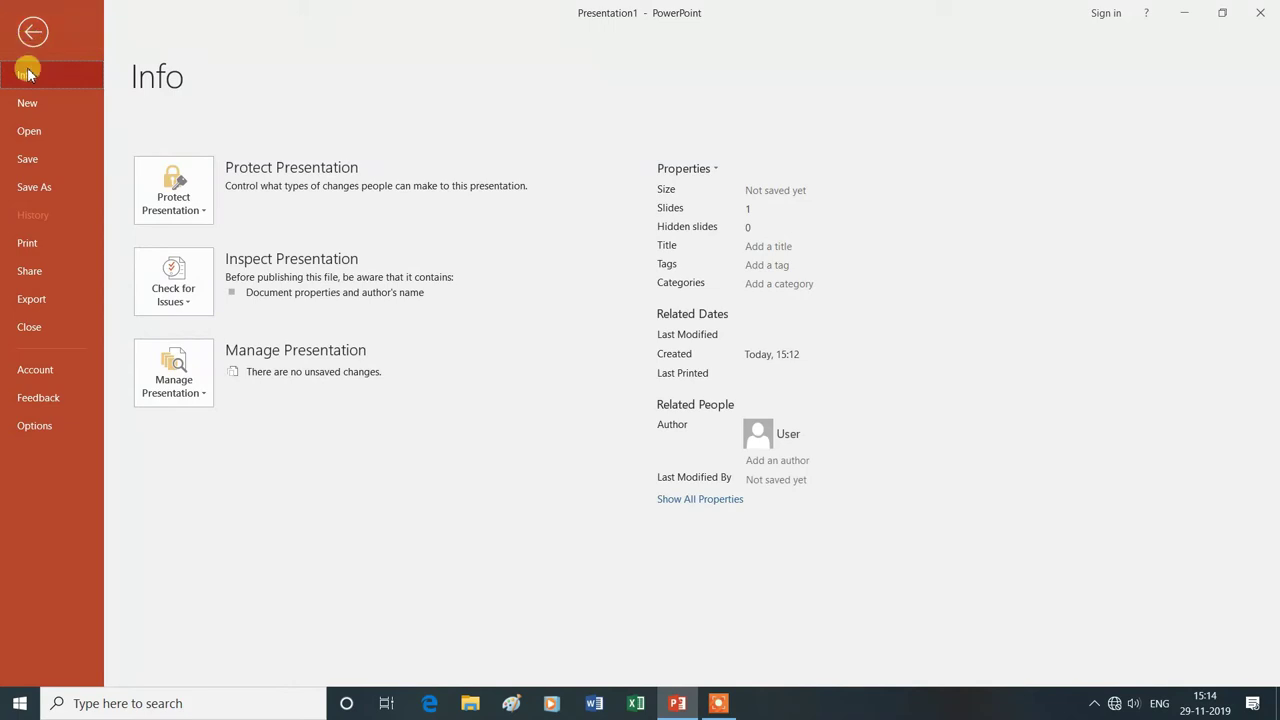
pyautogui.click(30, 166)
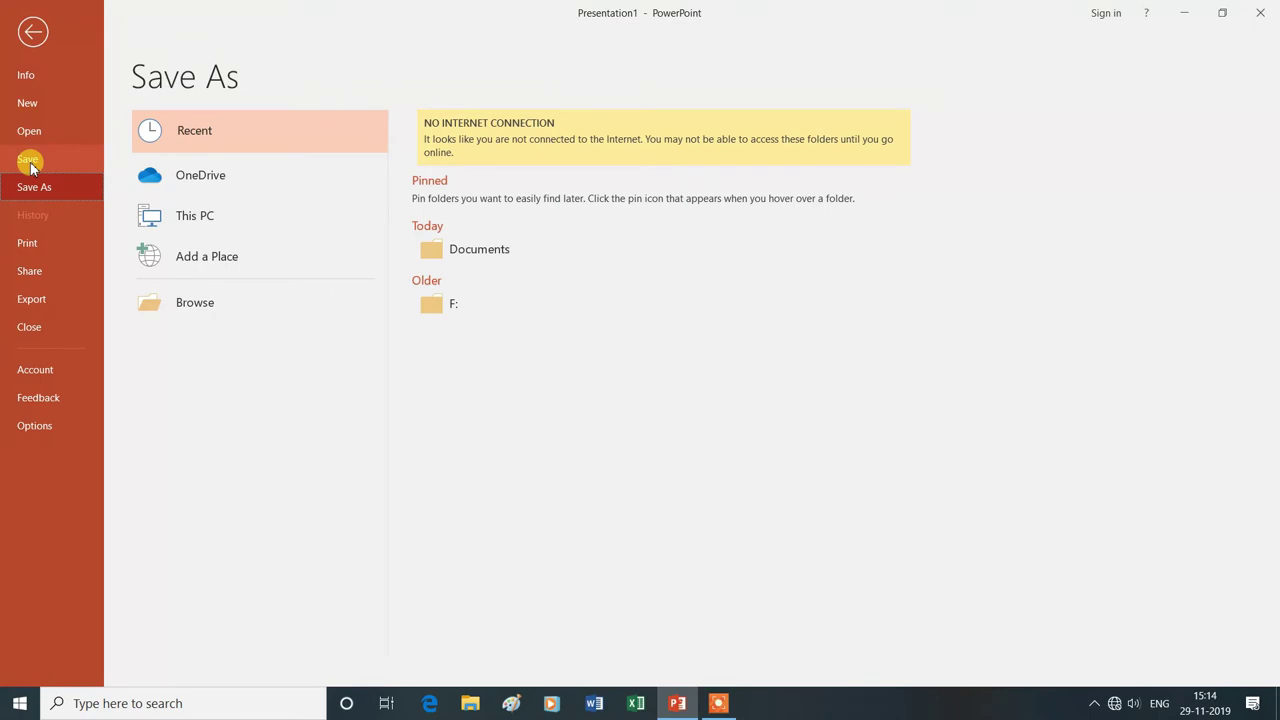
pyautogui.click(210, 308)
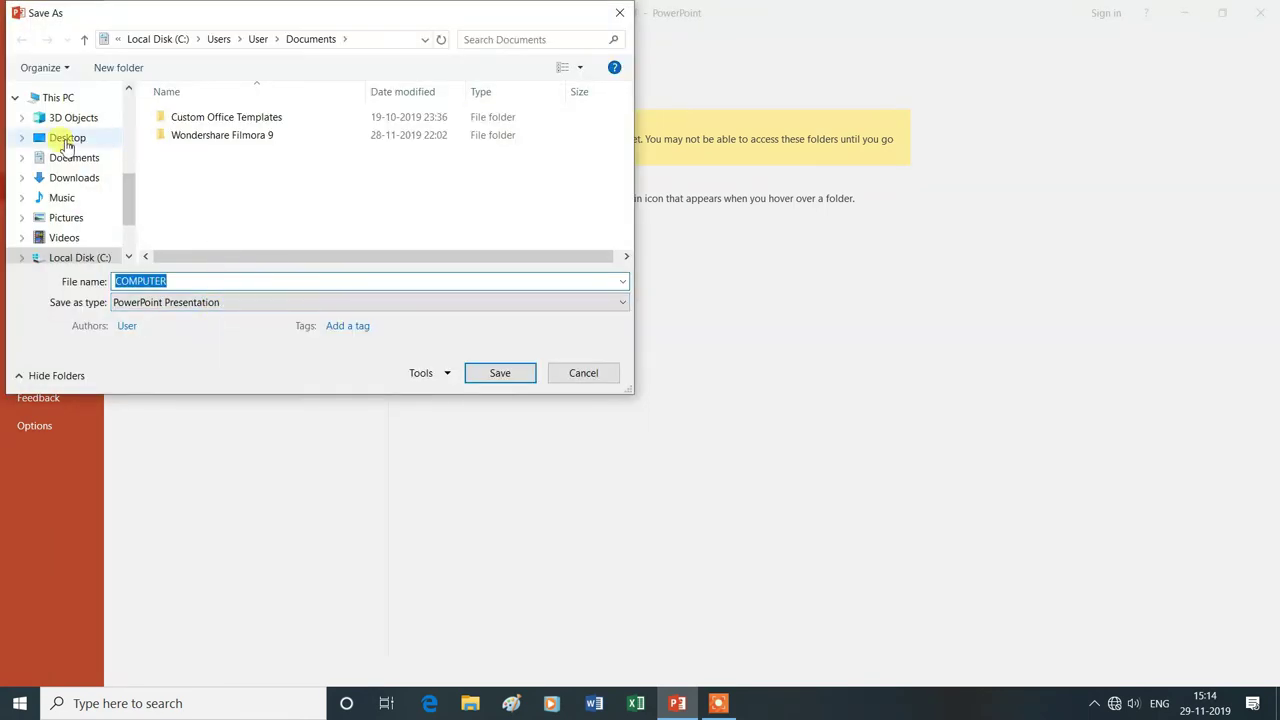
pyautogui.click(86, 160)
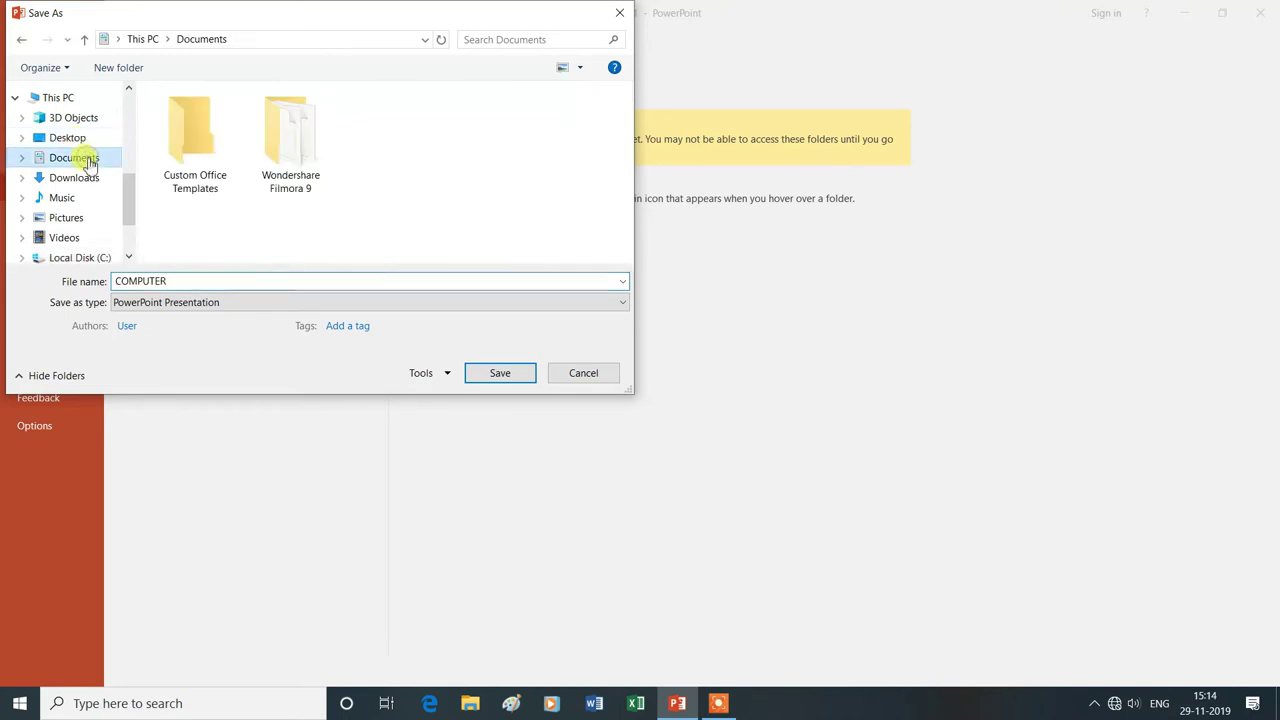
pyautogui.click(168, 281)
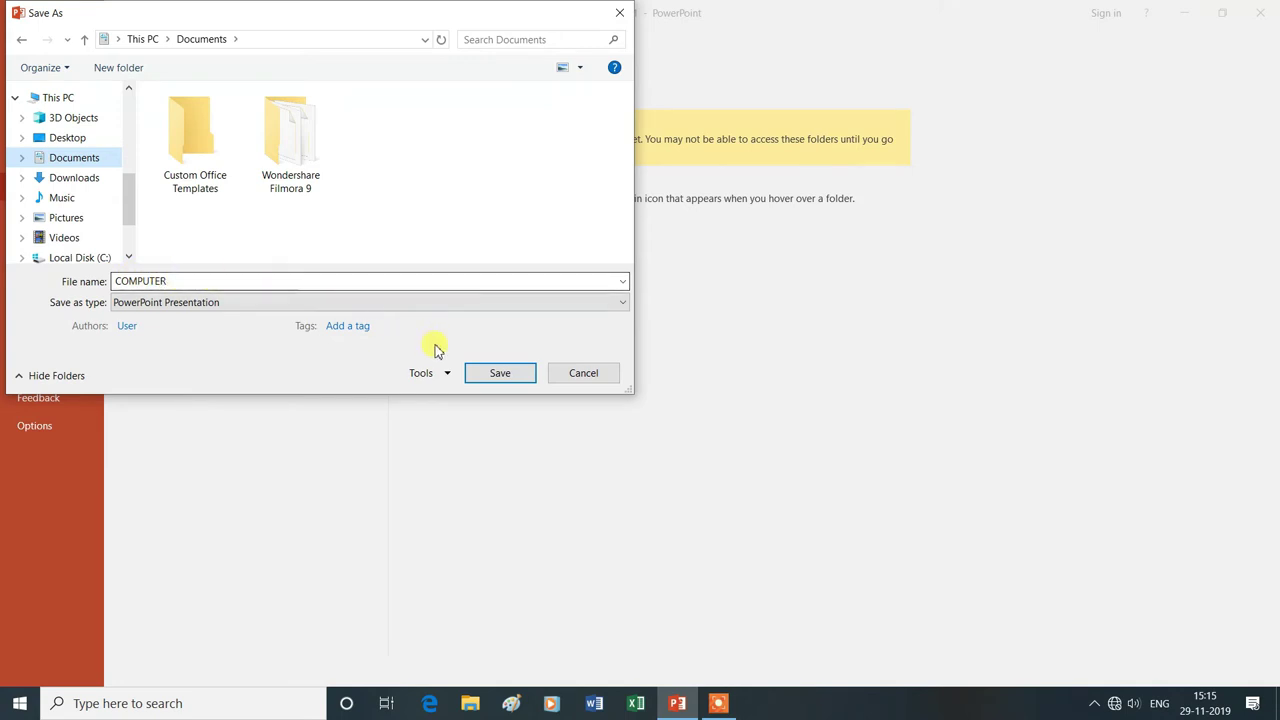
pyautogui.click(497, 375)
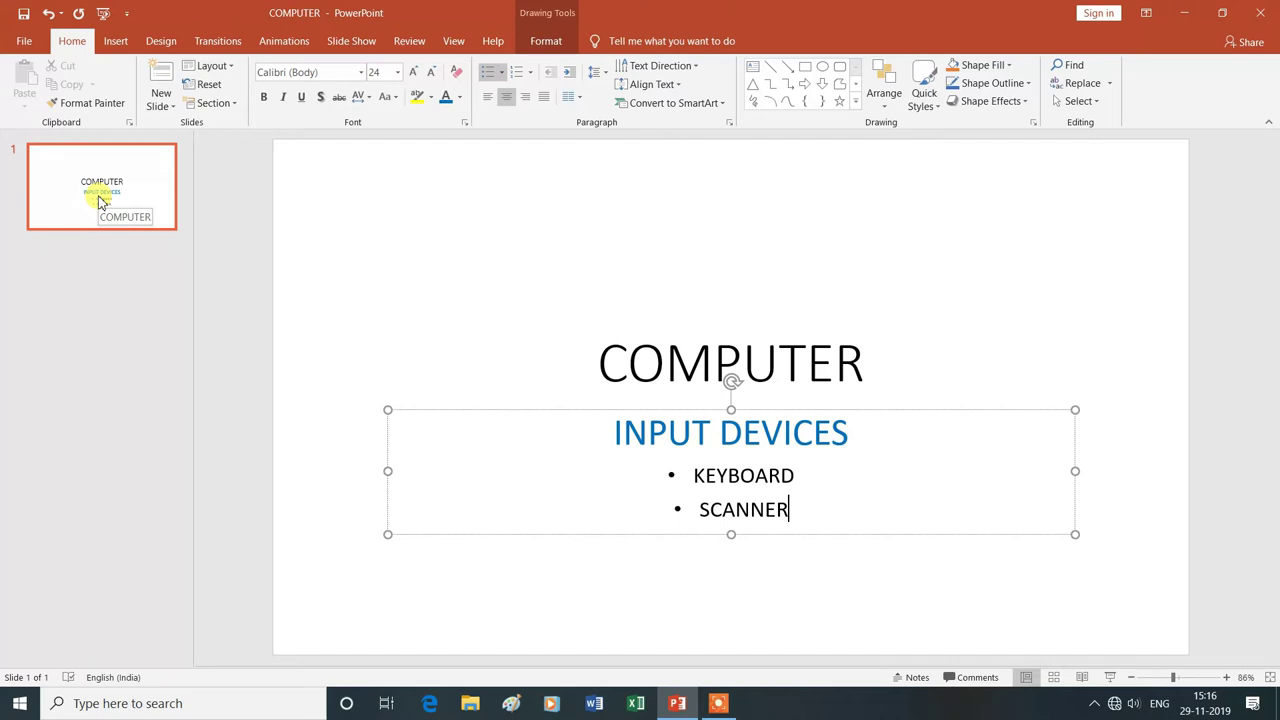
# Show the Info page and its Protect Presentation options for COMPUTER.
pyautogui.click(24, 42)
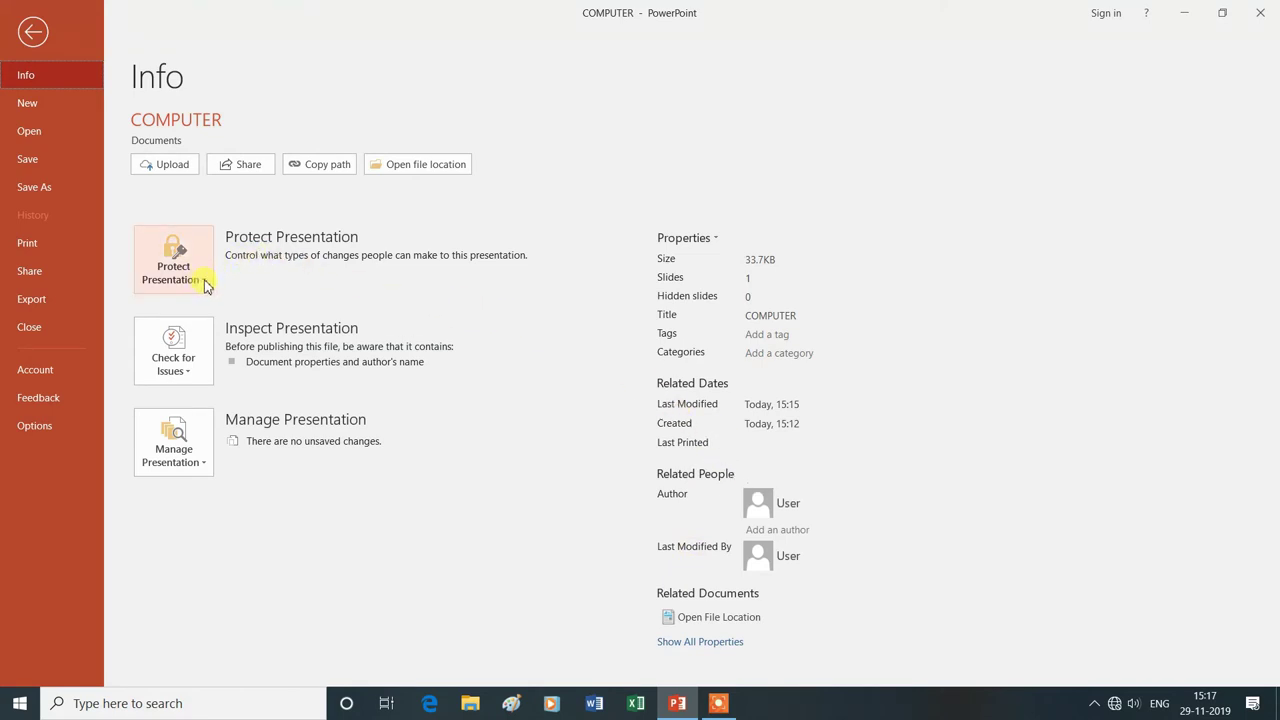
pyautogui.click(205, 284)
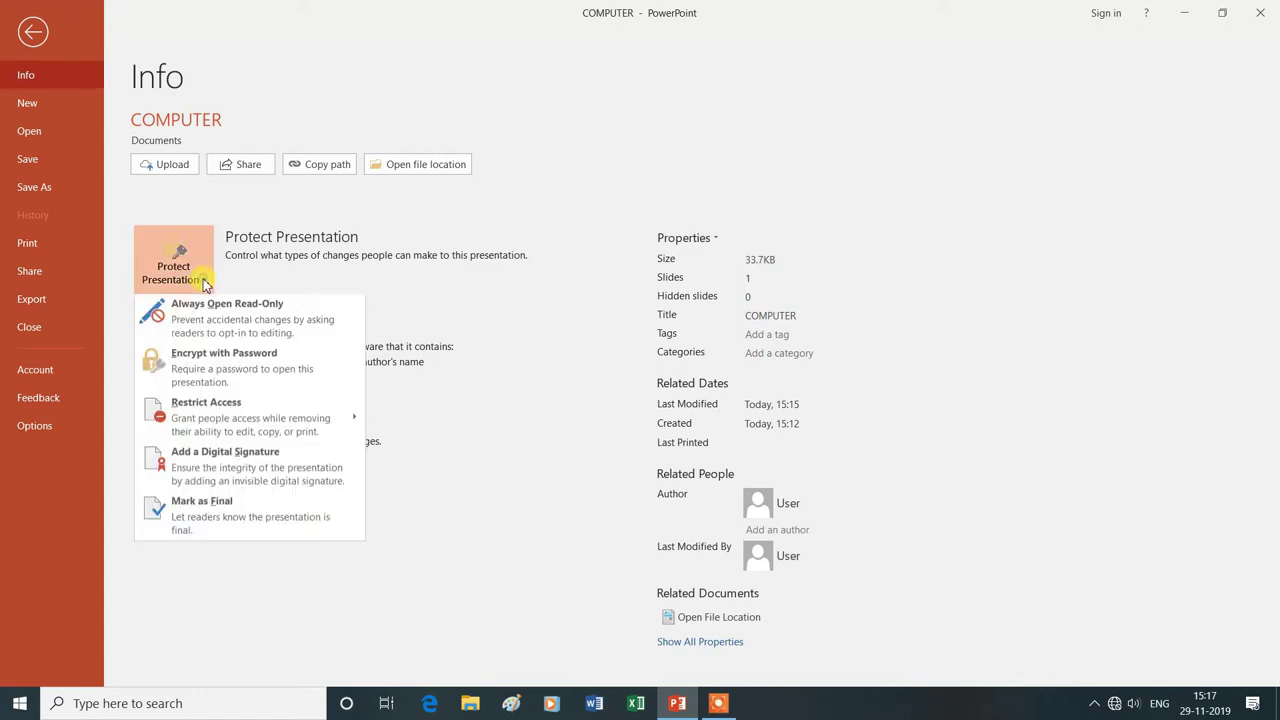
# Encrypt COMPUTER with a password, entering and confirming it, then return to the slide.
pyautogui.click(212, 362)
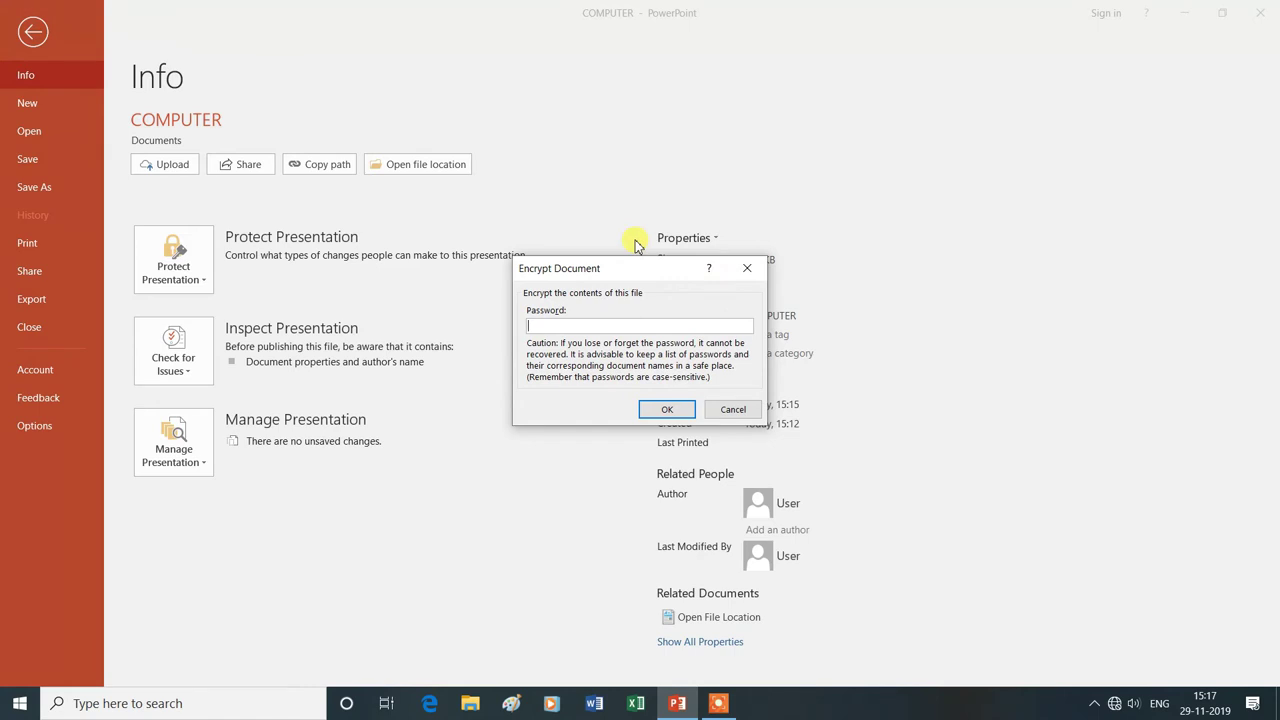
pyautogui.press('Return')
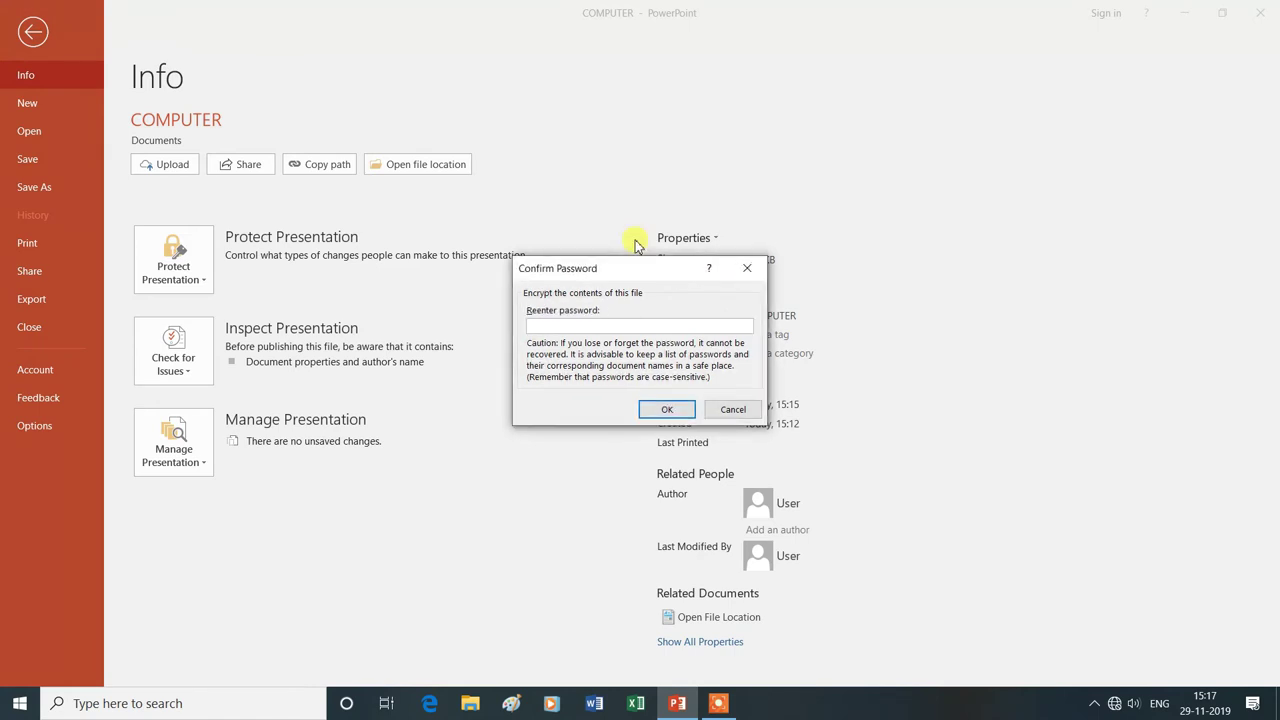
pyautogui.press('Return')
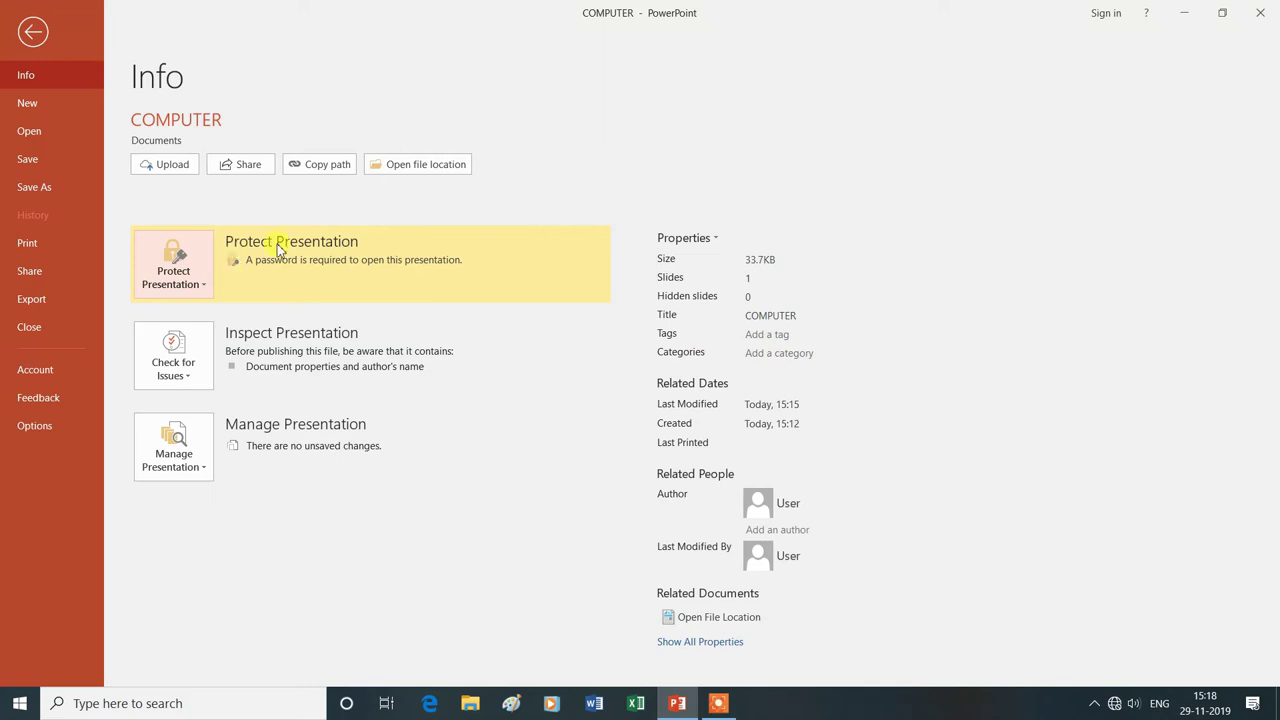
pyautogui.click(33, 34)
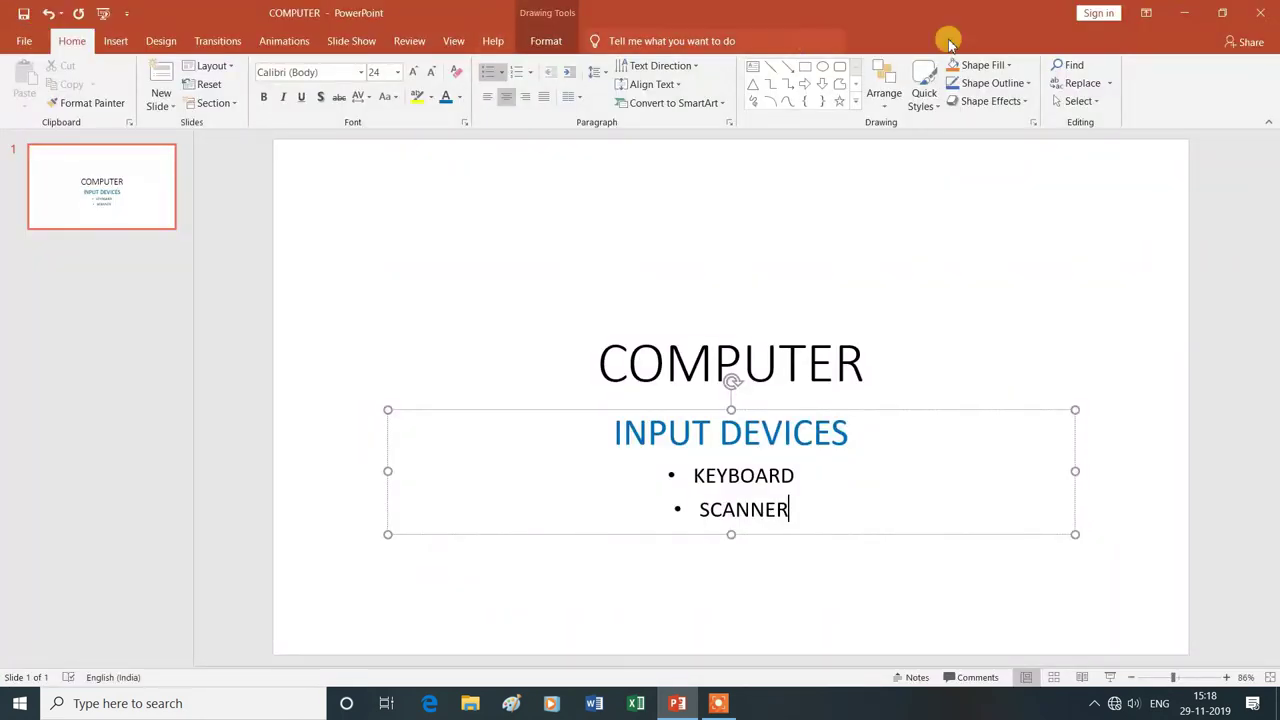
# Save and close COMPUTER, then reopen it from Recent by entering its password.
pyautogui.click(1262, 12)
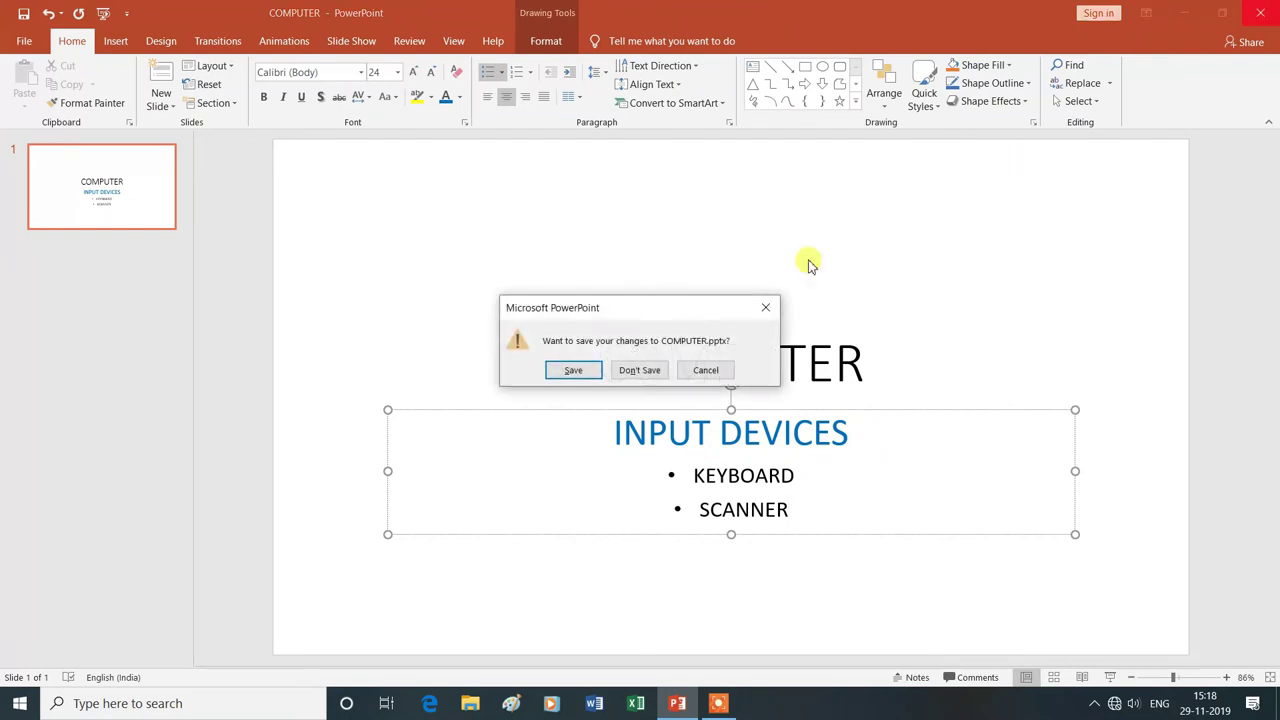
pyautogui.click(573, 370)
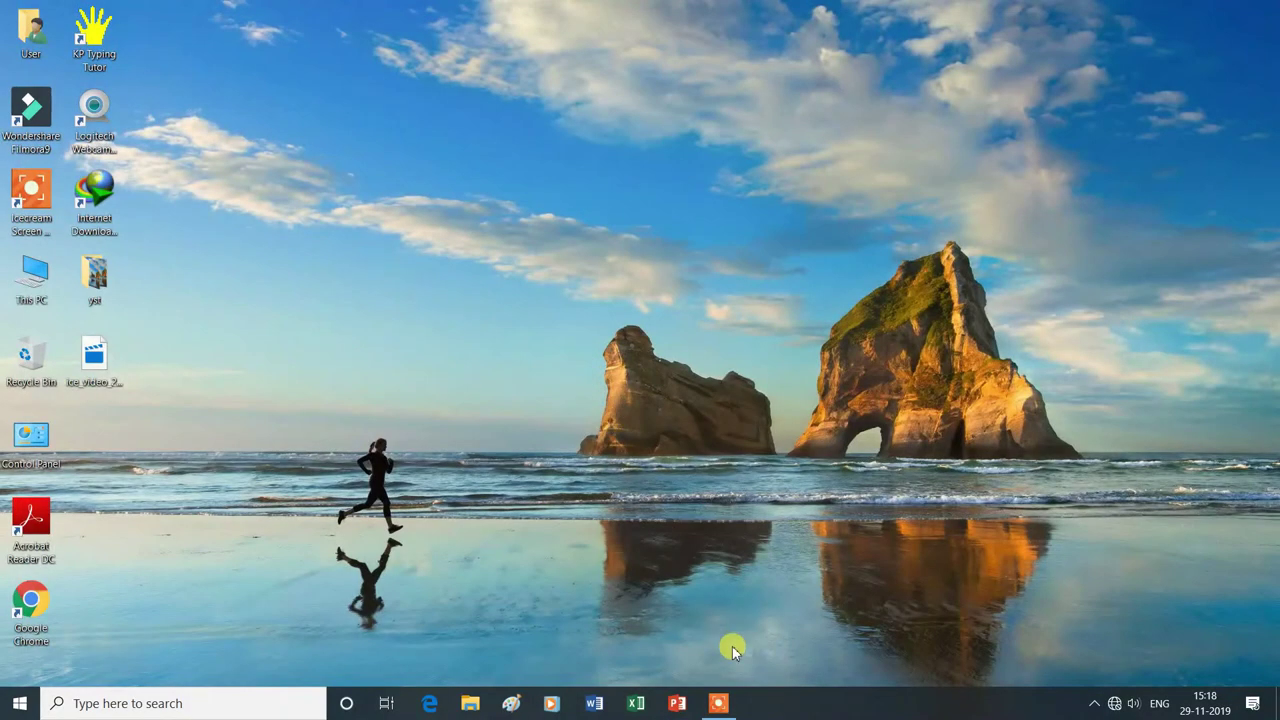
pyautogui.click(672, 706)
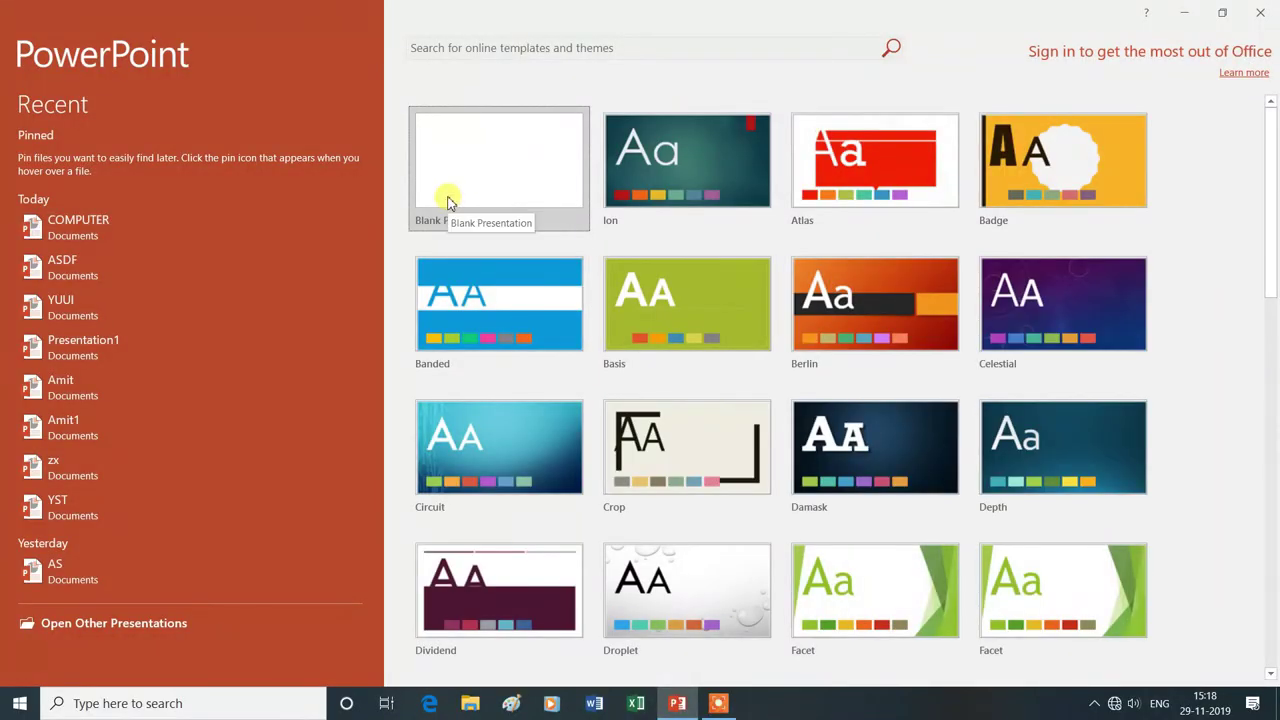
pyautogui.click(68, 233)
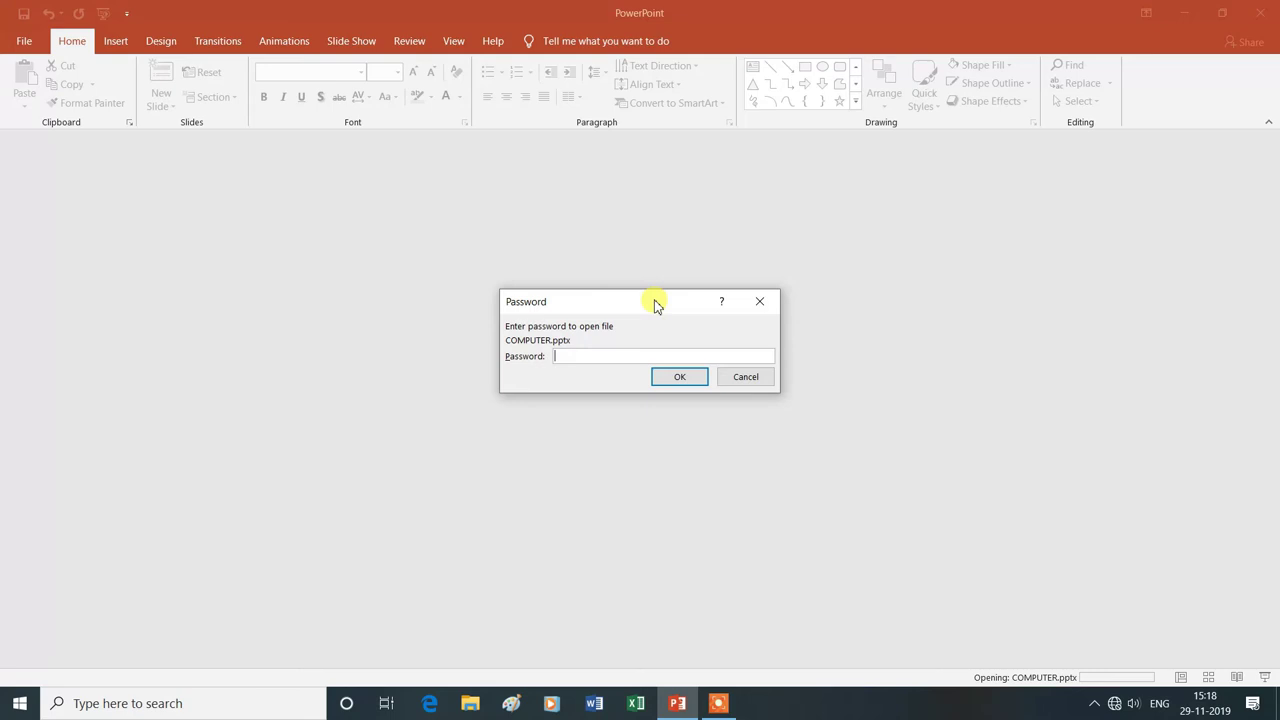
pyautogui.write('*')
pyautogui.click(686, 381)
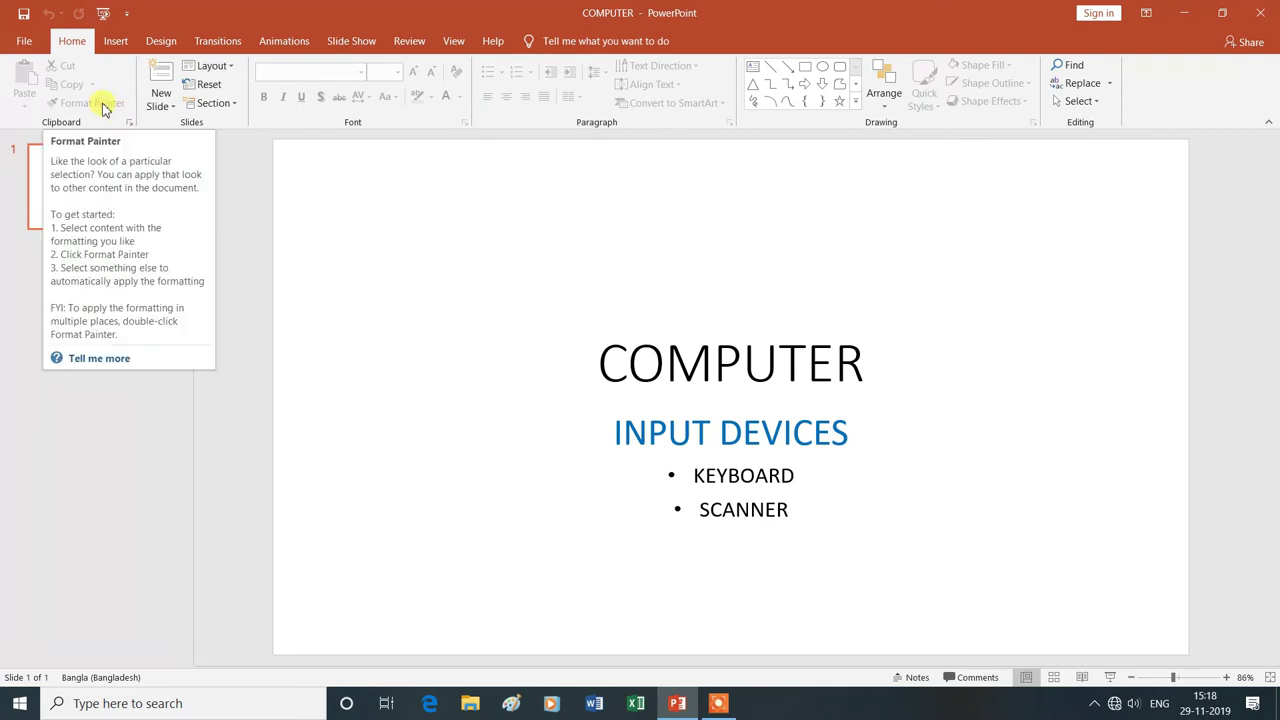
pyautogui.click(22, 44)
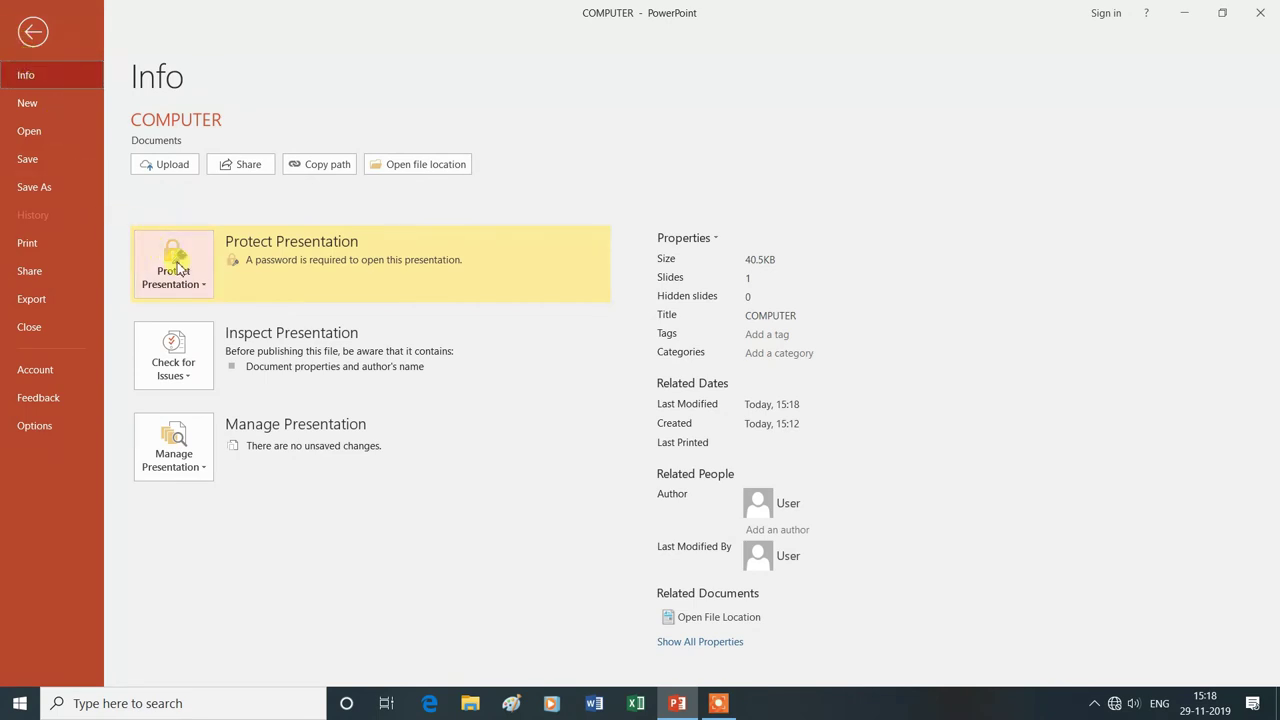
# Clear the Encrypt with Password field to remove protection, then close the presentation.
pyautogui.click(201, 284)
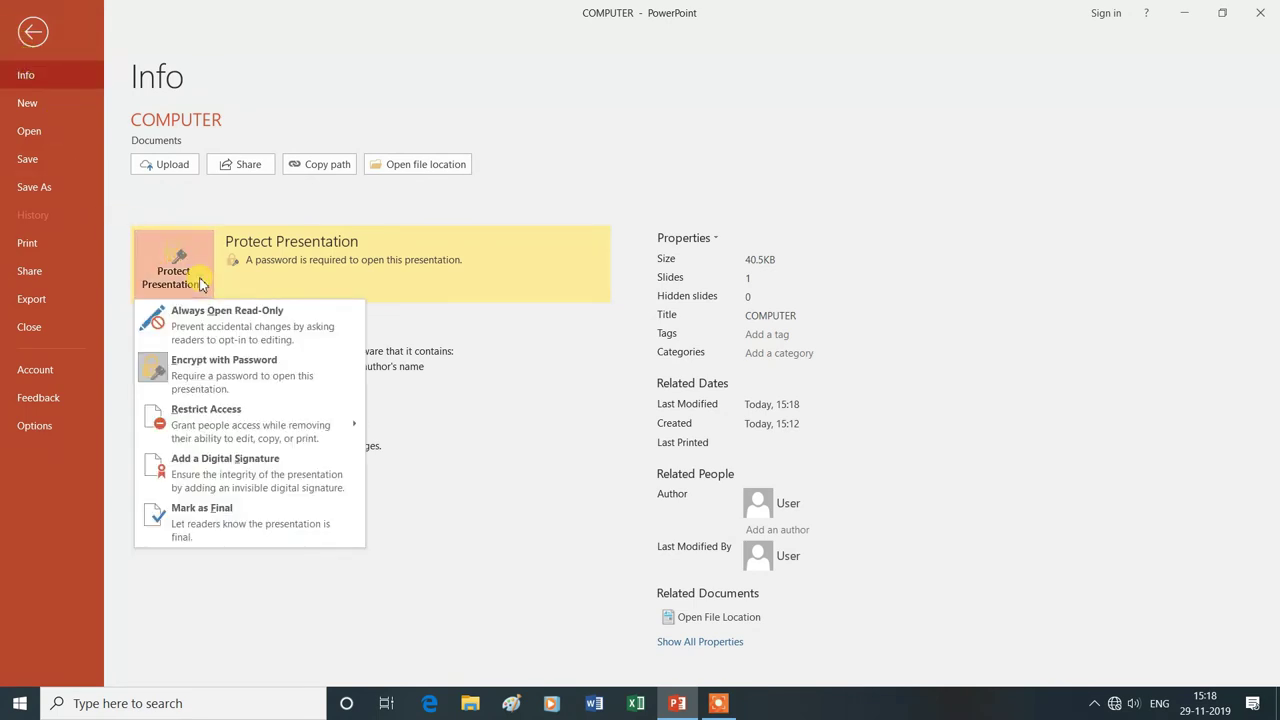
pyautogui.click(224, 373)
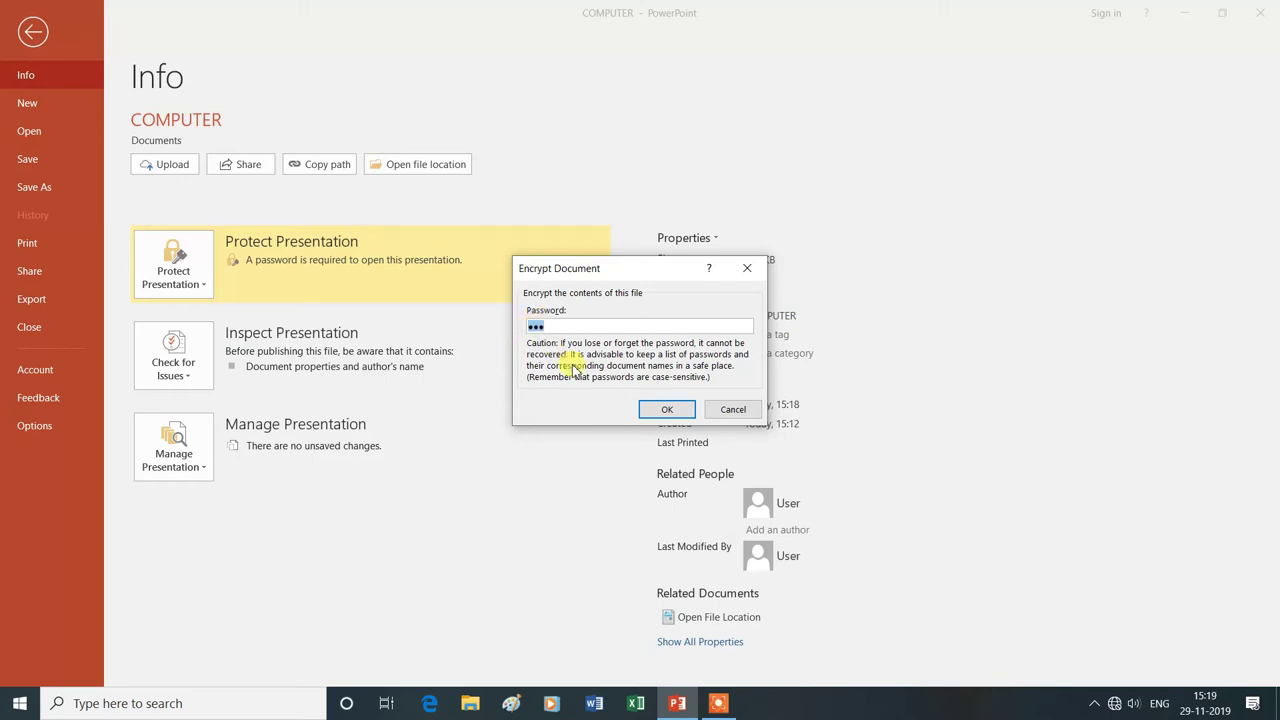
pyautogui.click(655, 410)
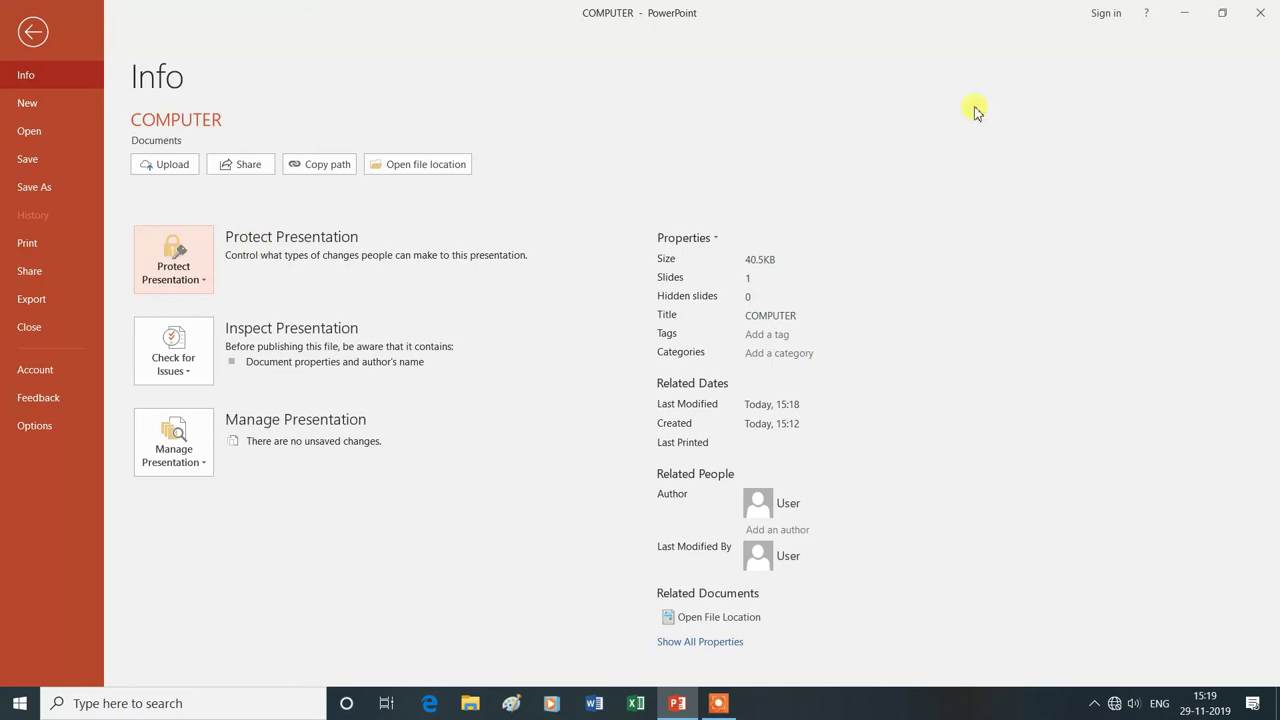
pyautogui.click(1262, 14)
# Save COMPUTER on closing, relaunch PowerPoint, reopen COMPUTER from Recent and check its Info page.
pyautogui.click(573, 369)
pyautogui.click(667, 695)
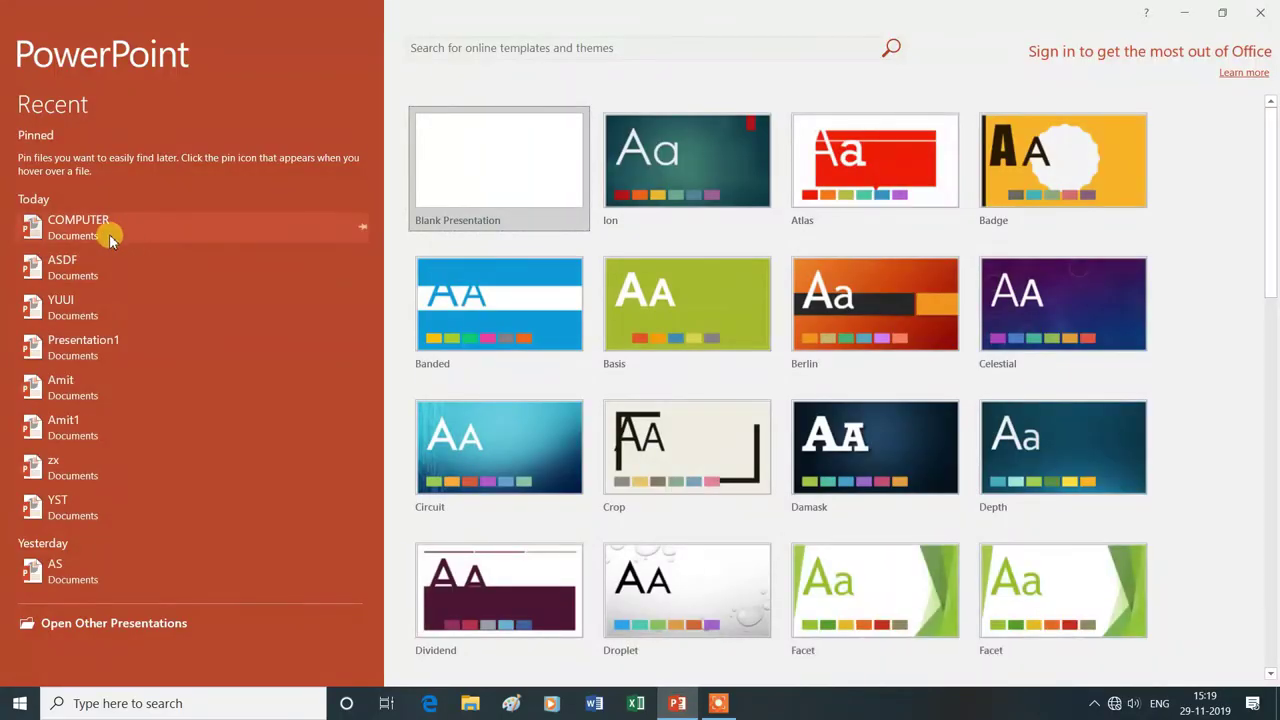
pyautogui.click(101, 228)
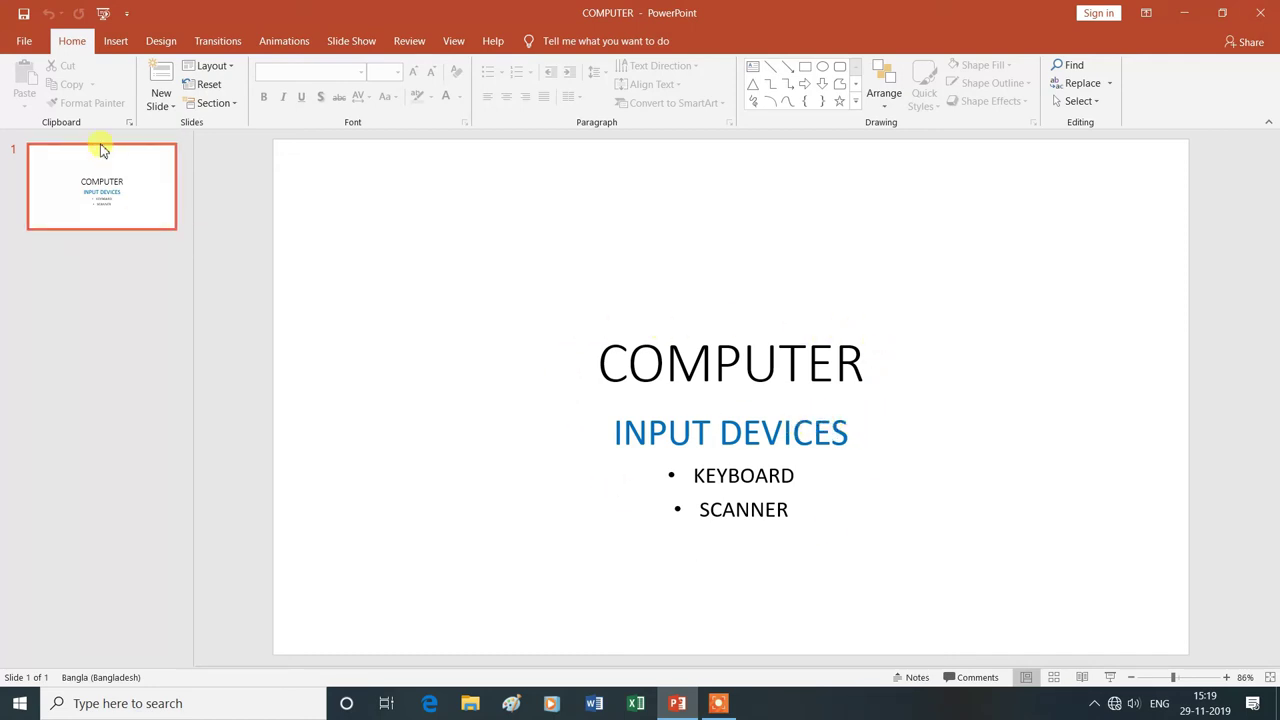
pyautogui.click(24, 41)
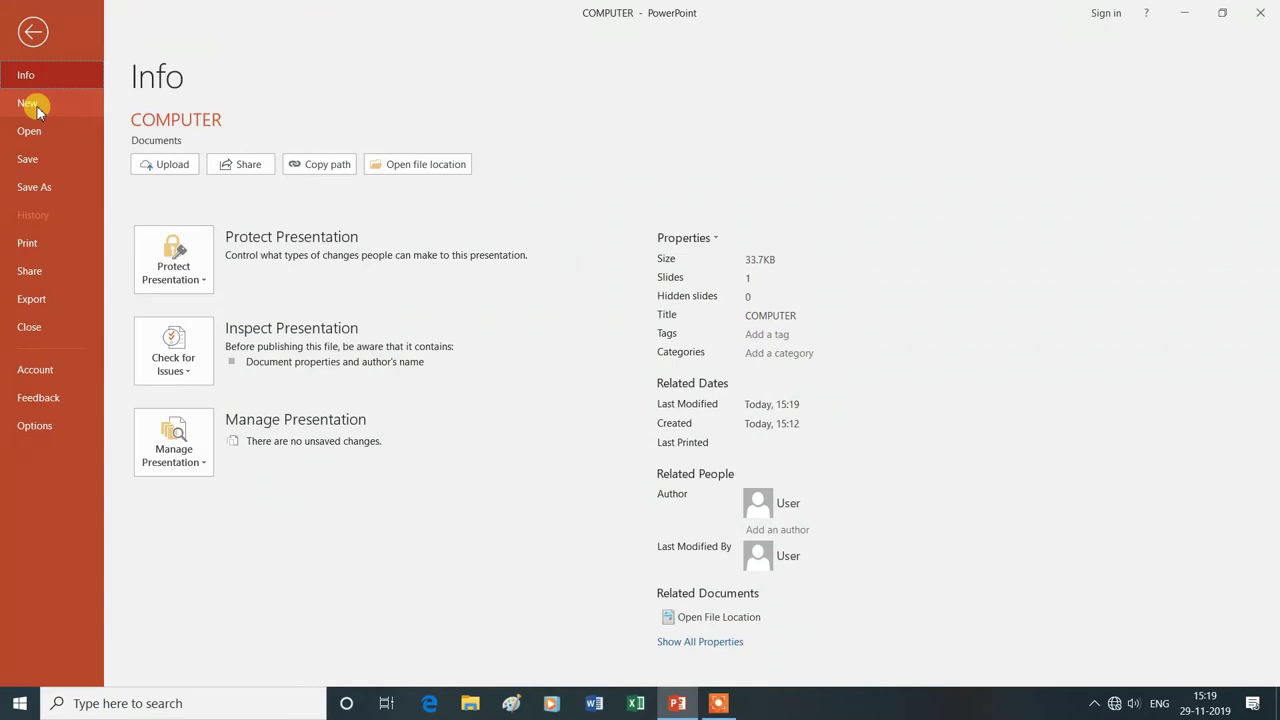
# Create a new blank presentation, then reopen COMPUTER from the Open page's Recent list.
pyautogui.click(32, 106)
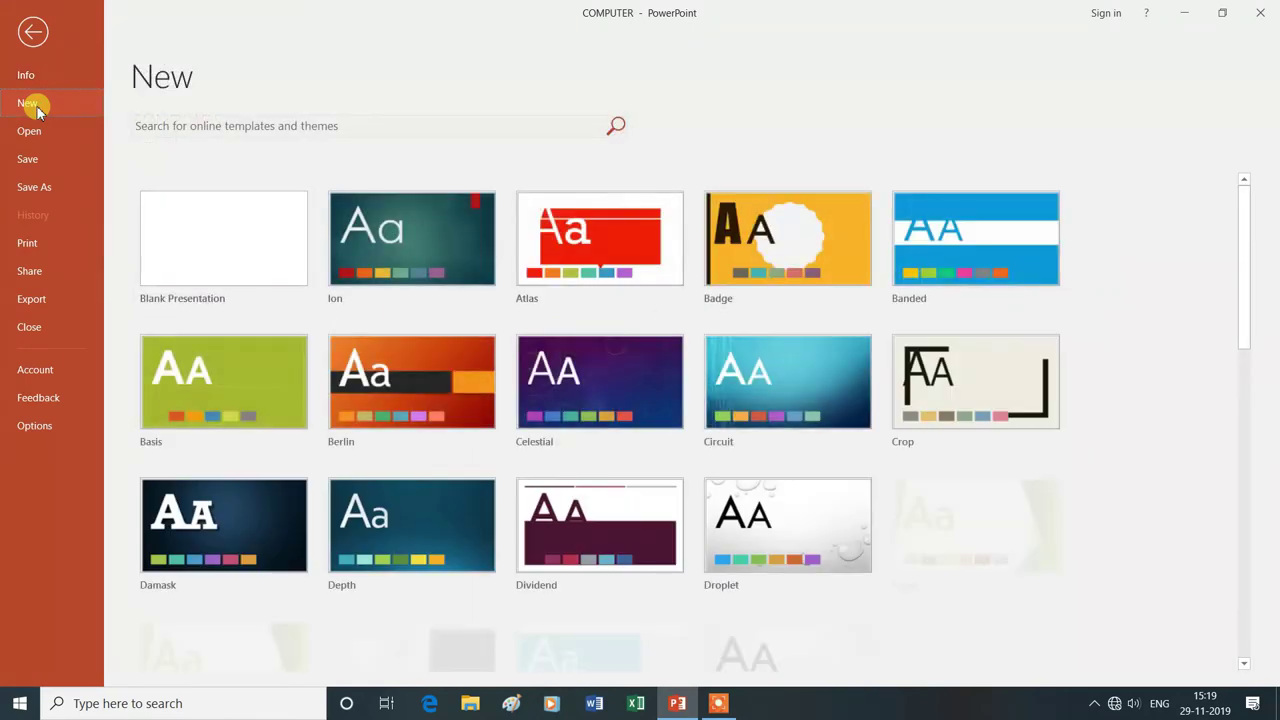
pyautogui.click(225, 262)
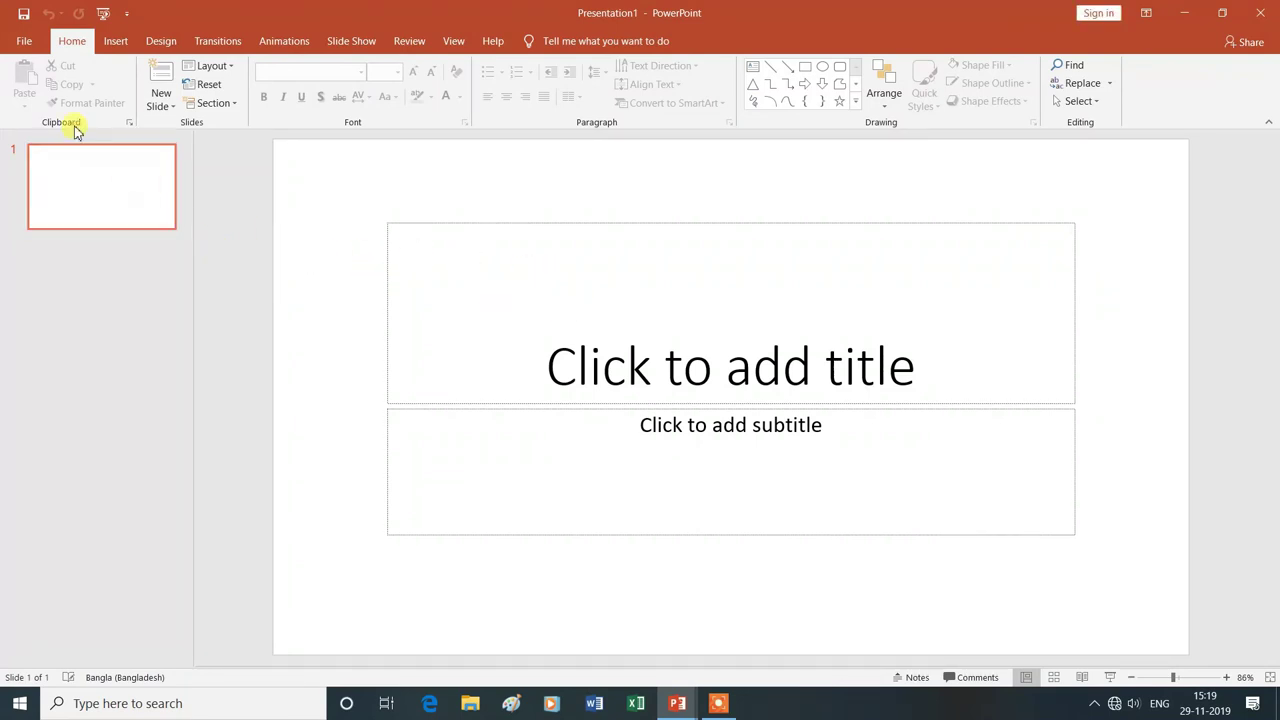
pyautogui.click(25, 43)
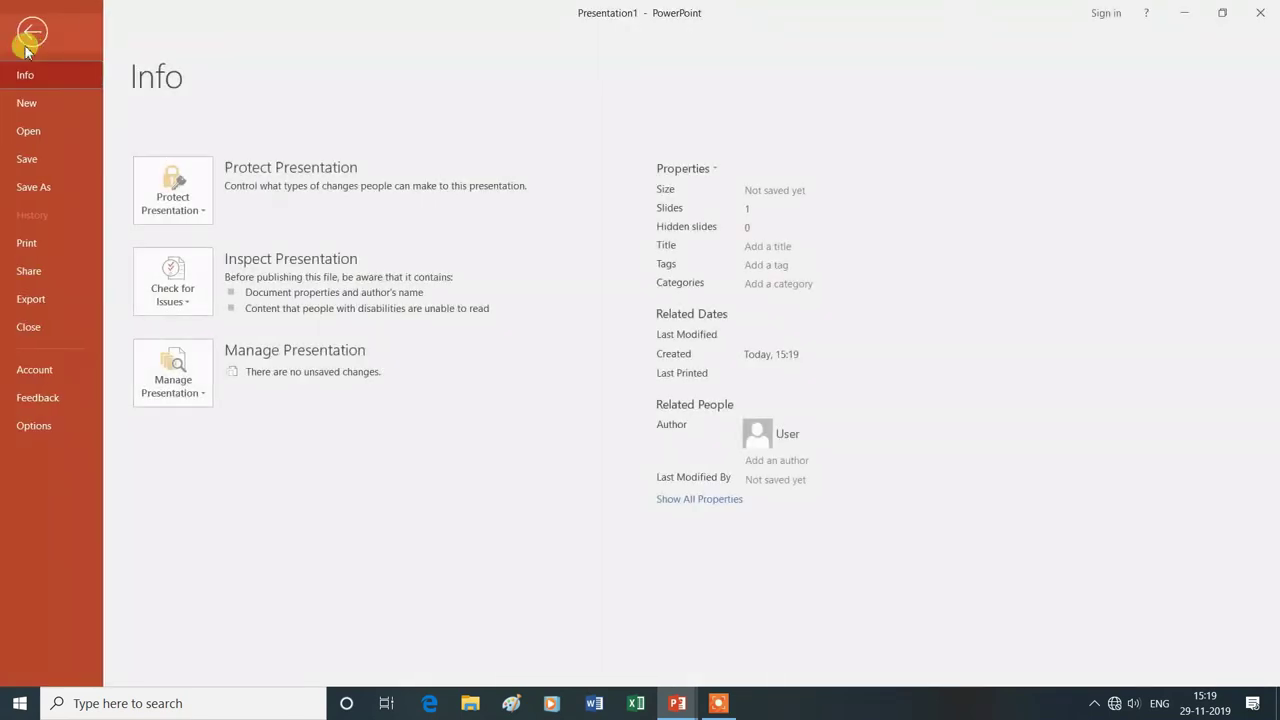
pyautogui.click(36, 137)
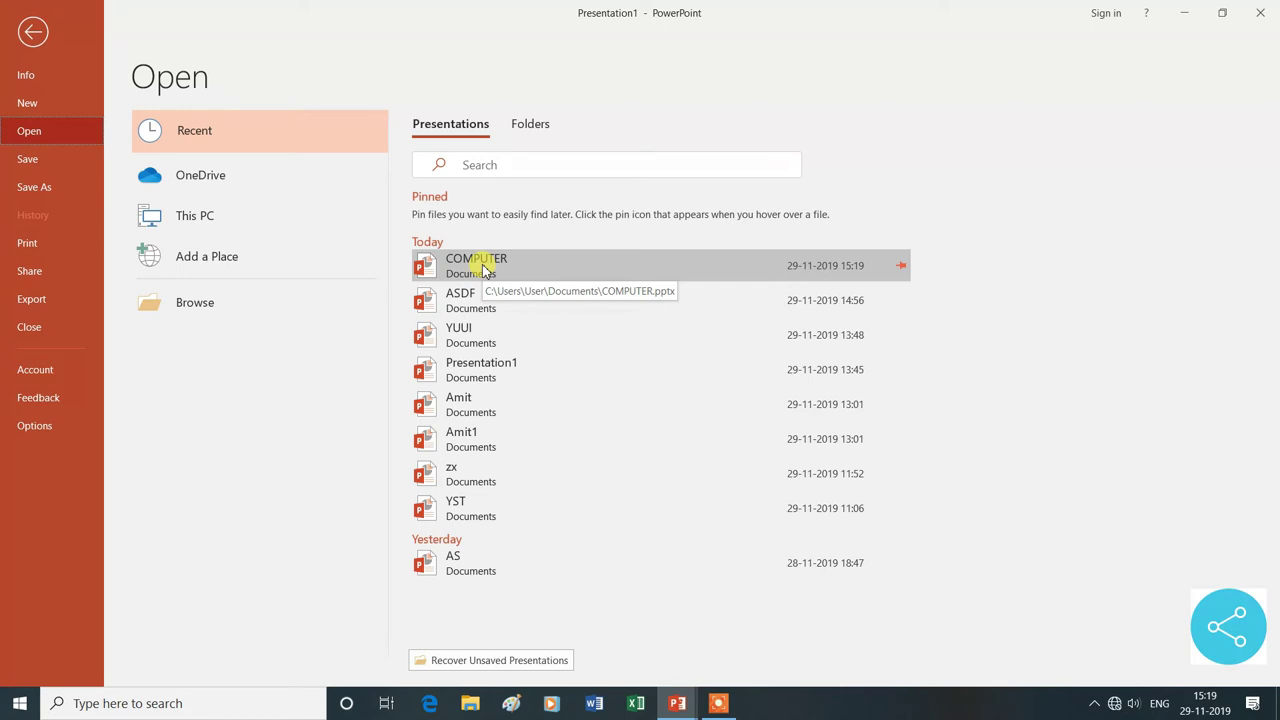
pyautogui.click(484, 268)
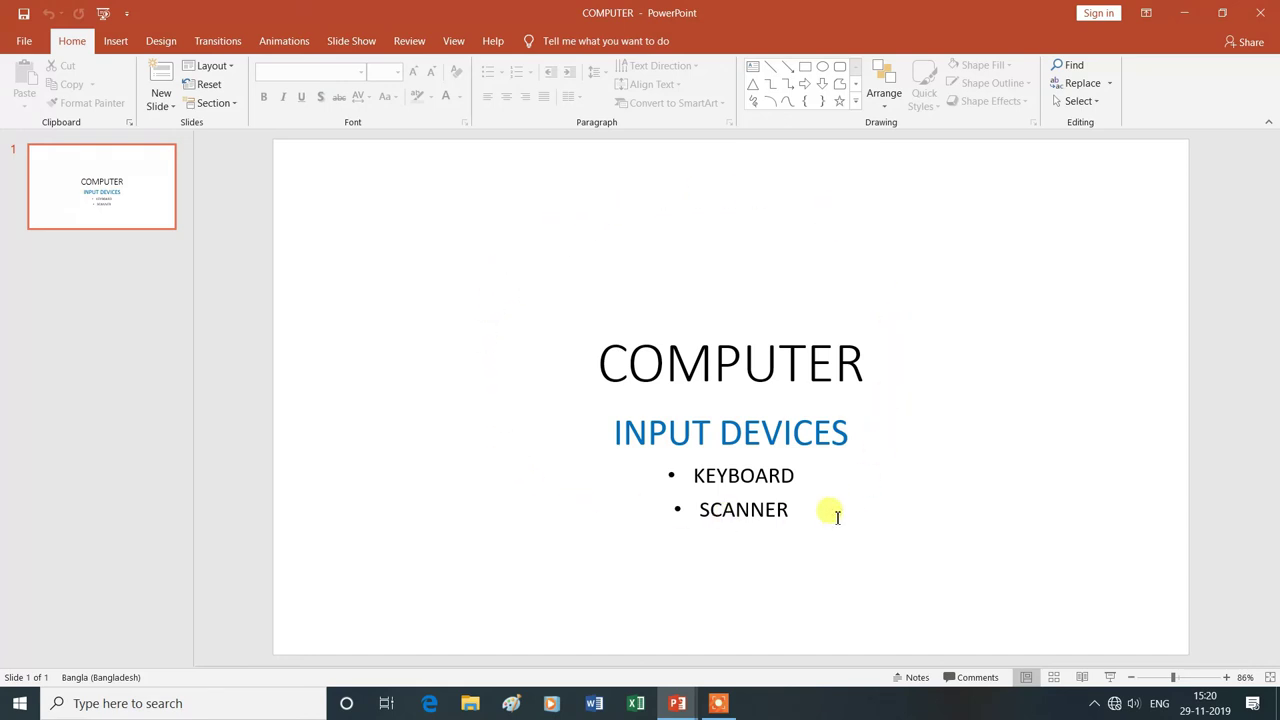
pyautogui.click(28, 44)
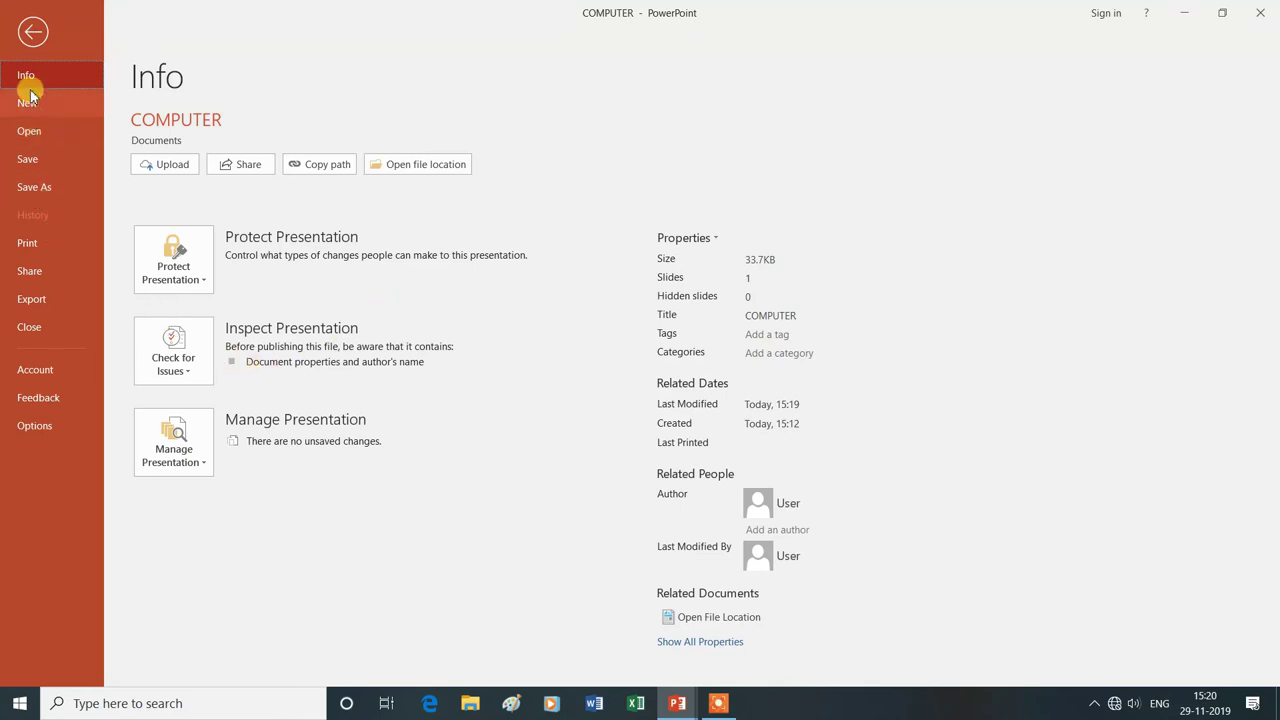
pyautogui.click(33, 32)
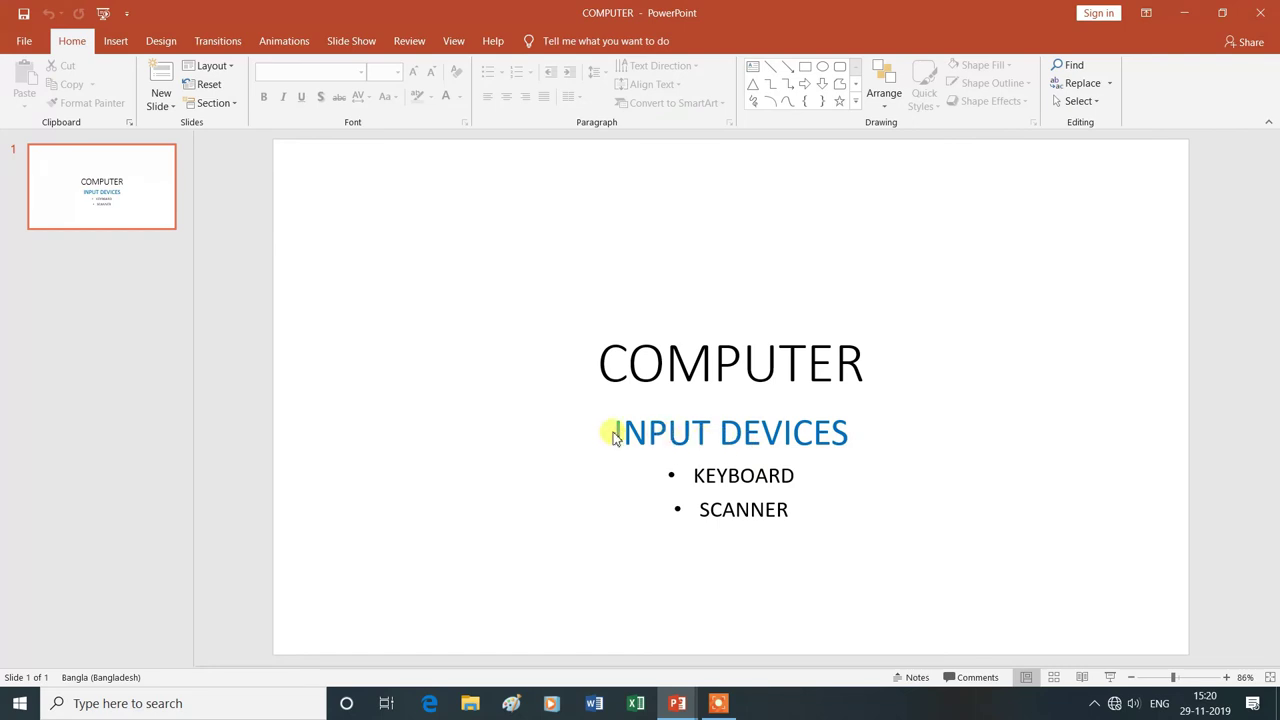
# Make the INPUT DEVICES heading dark blue at font size 48.
pyautogui.moveTo(615, 432); pyautogui.dragTo(850, 432)
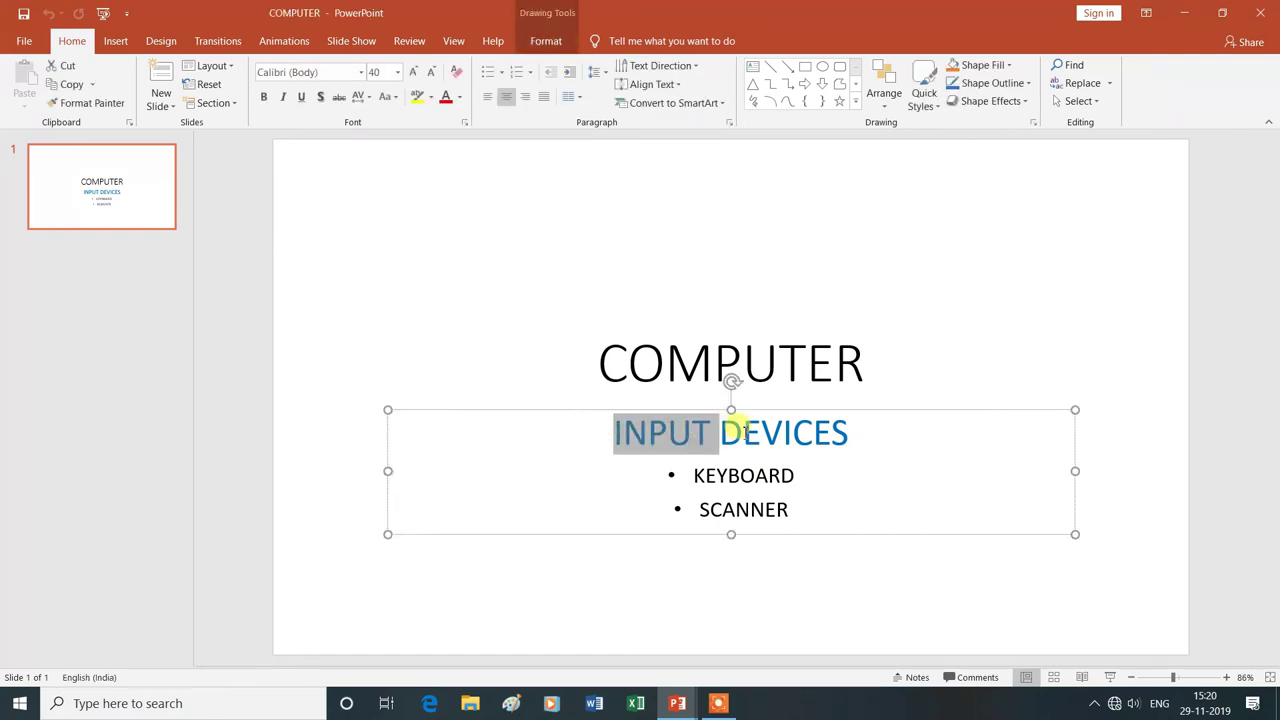
pyautogui.click(458, 100)
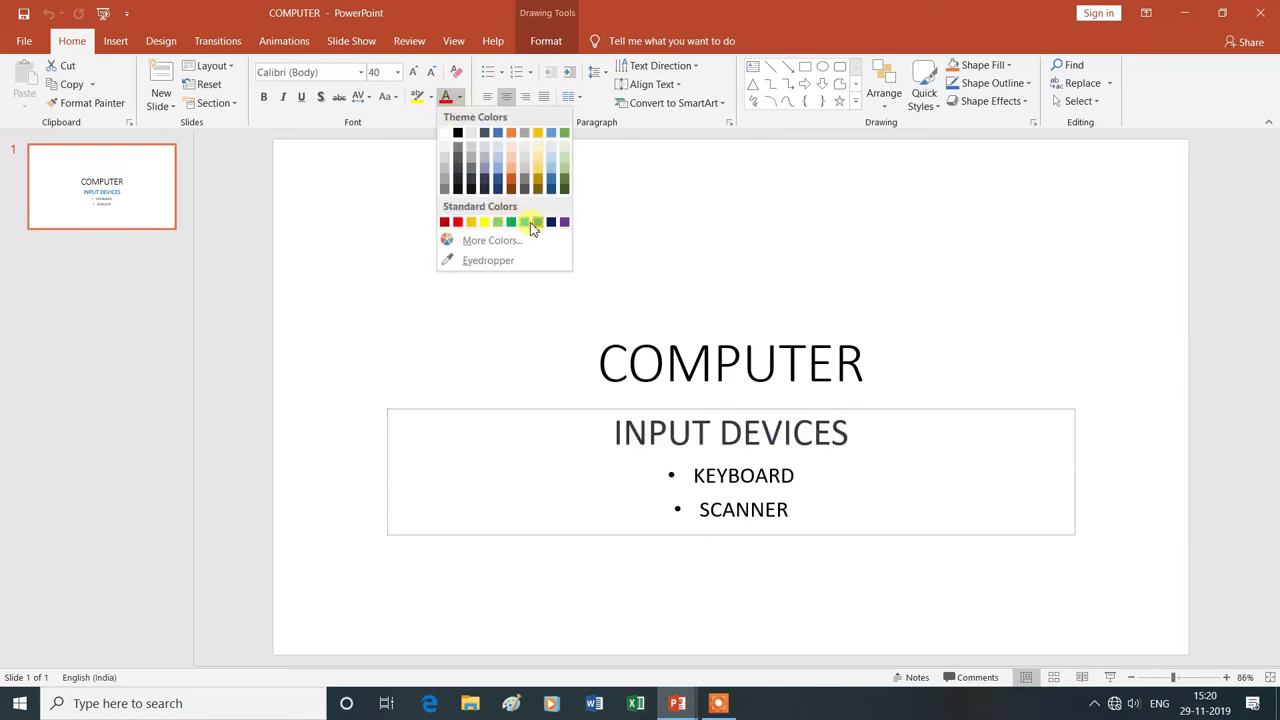
pyautogui.click(557, 227)
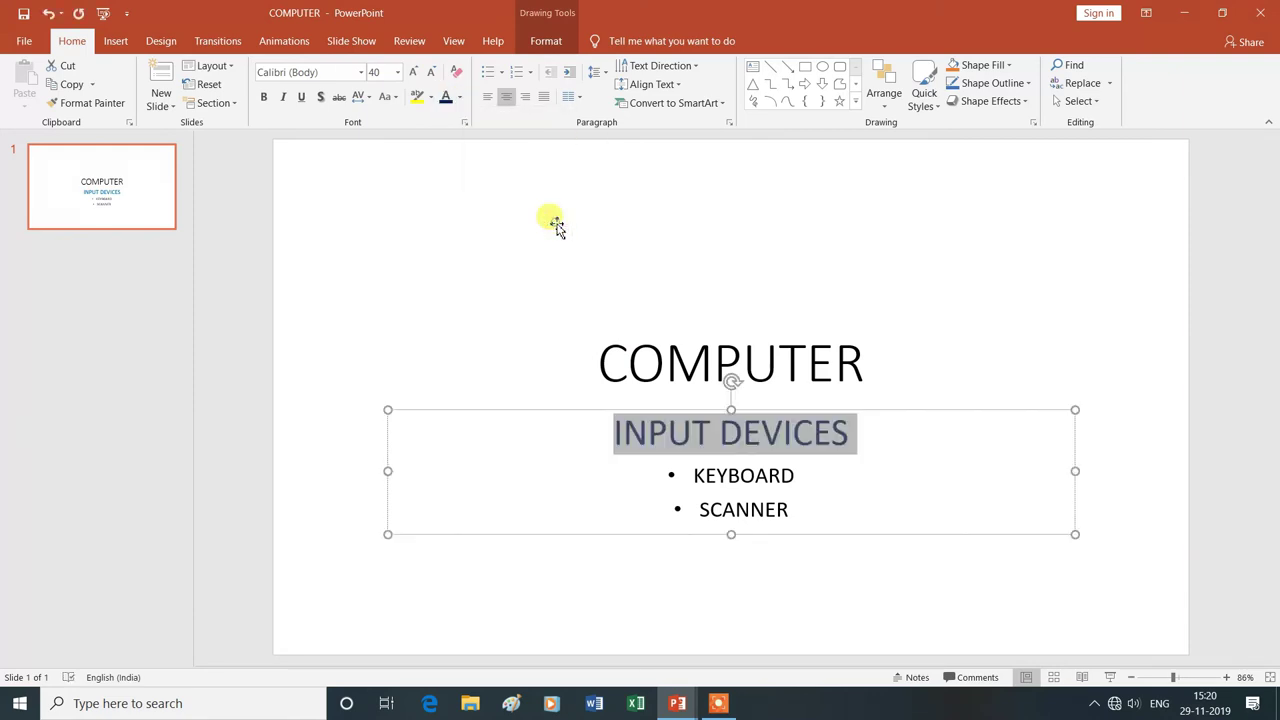
pyautogui.click(397, 76)
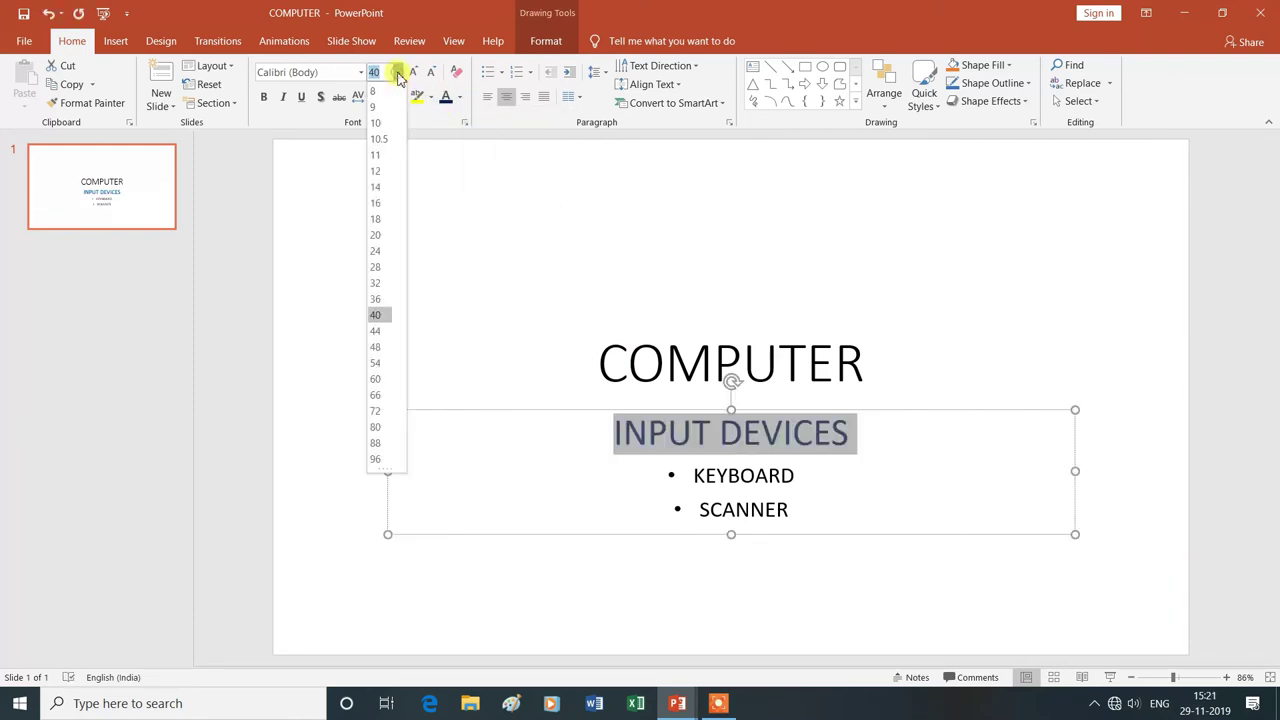
pyautogui.click(381, 347)
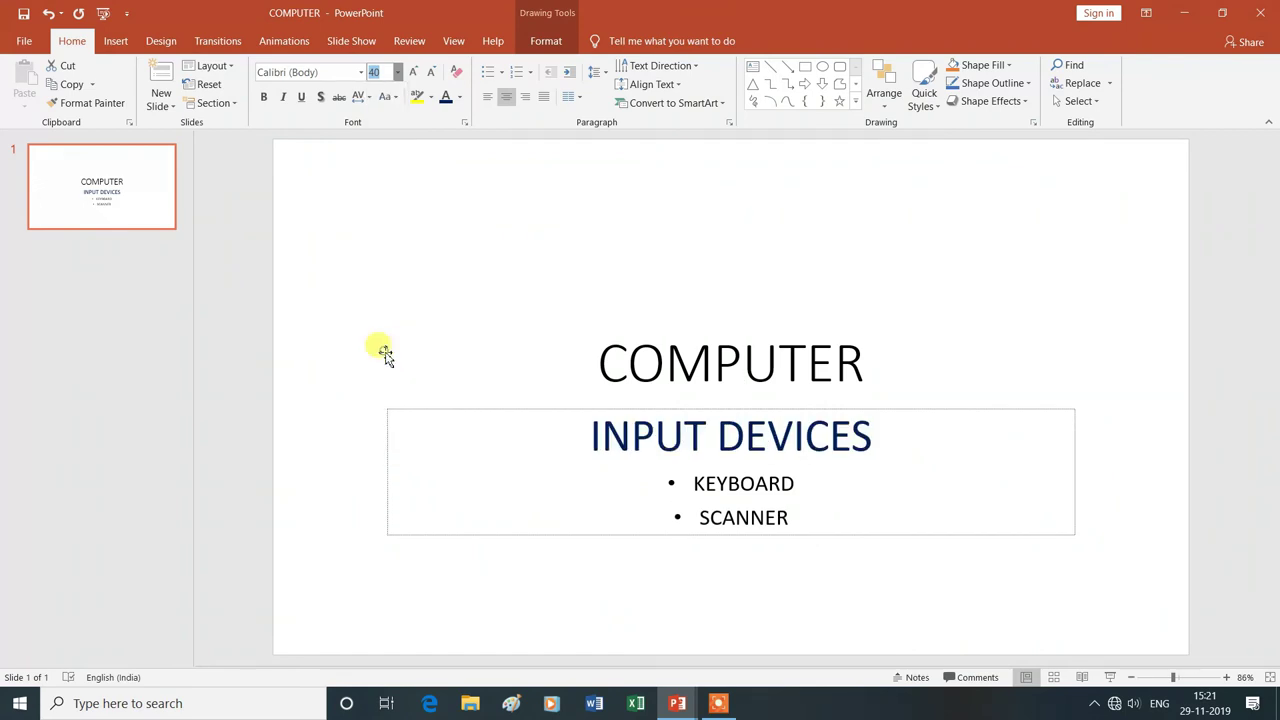
# Give the KEYBOARD and SCANNER lines arrow bullets.
pyautogui.moveTo(693, 477); pyautogui.dragTo(789, 505)
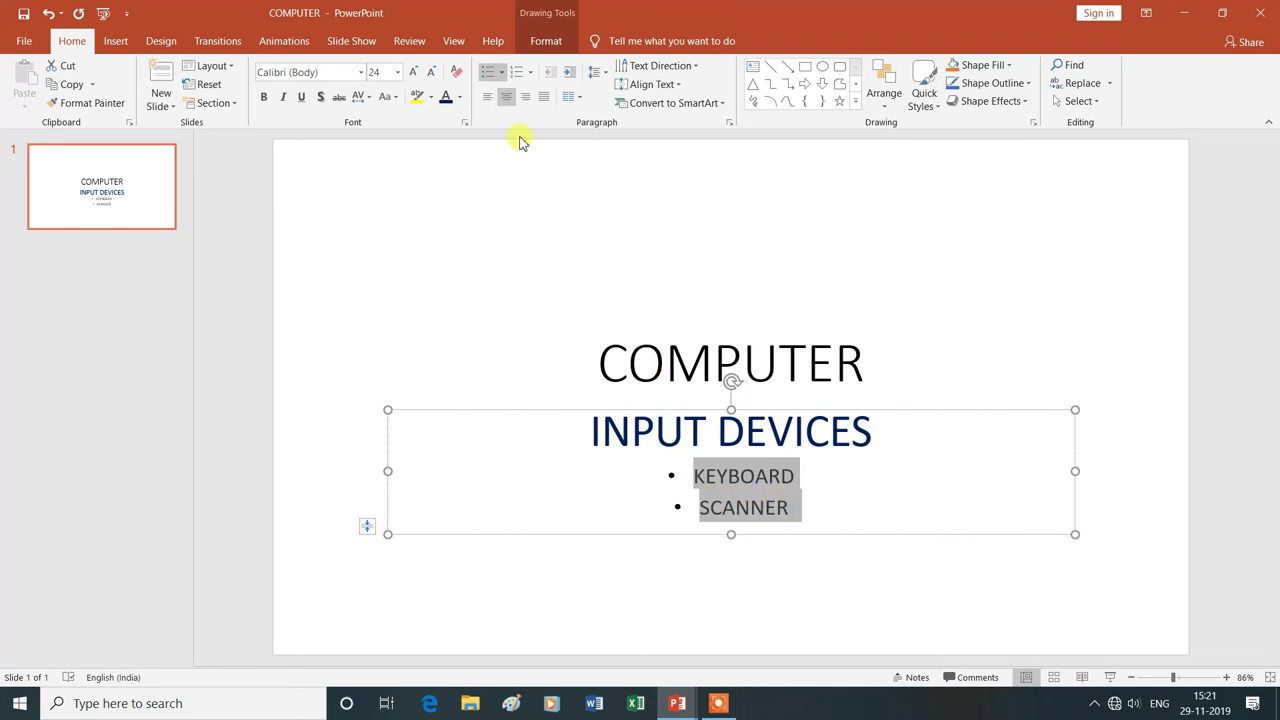
pyautogui.click(505, 73)
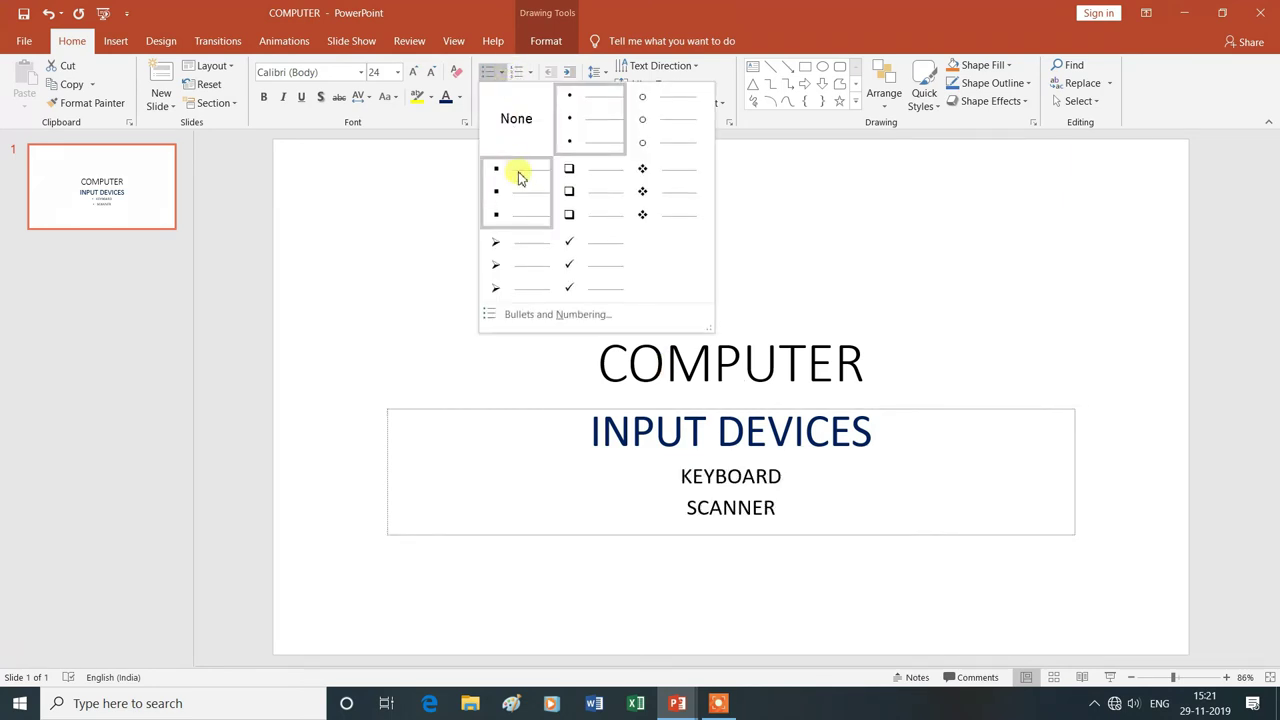
pyautogui.click(518, 268)
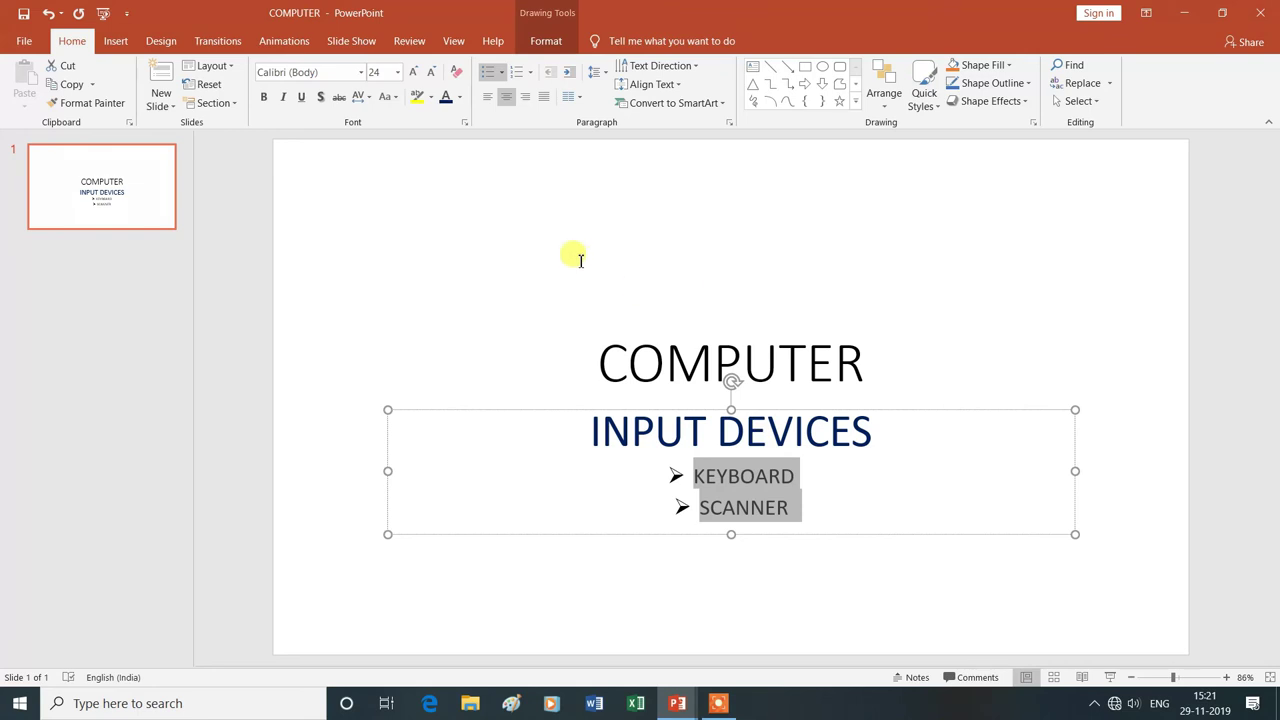
# Save the presentation under the new name COMPUTER2 in Documents via Save As.
pyautogui.click(30, 44)
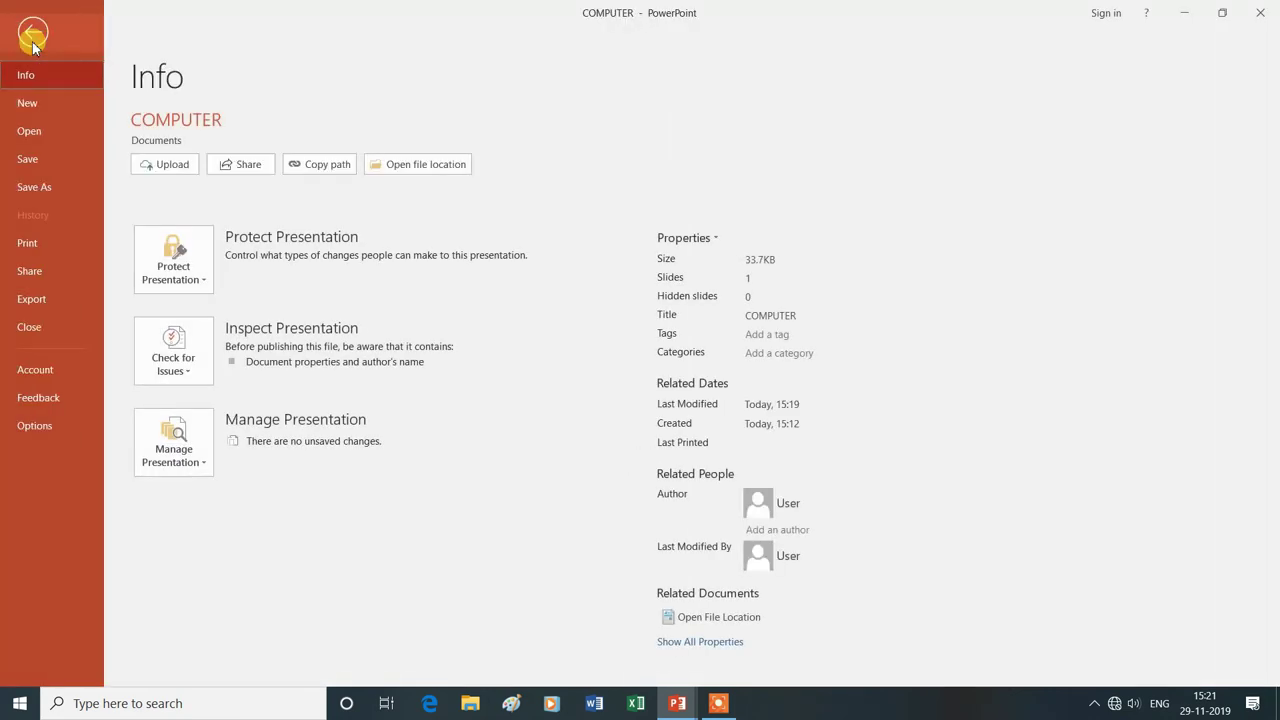
pyautogui.click(34, 188)
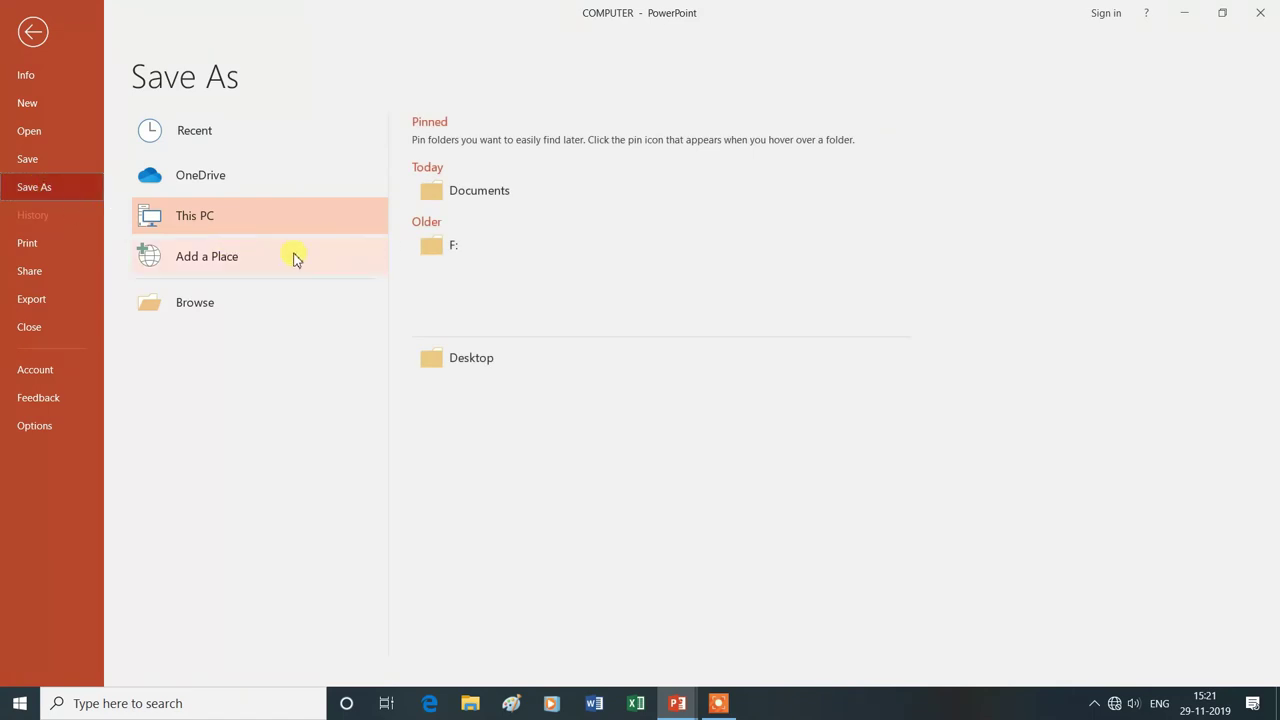
pyautogui.click(206, 305)
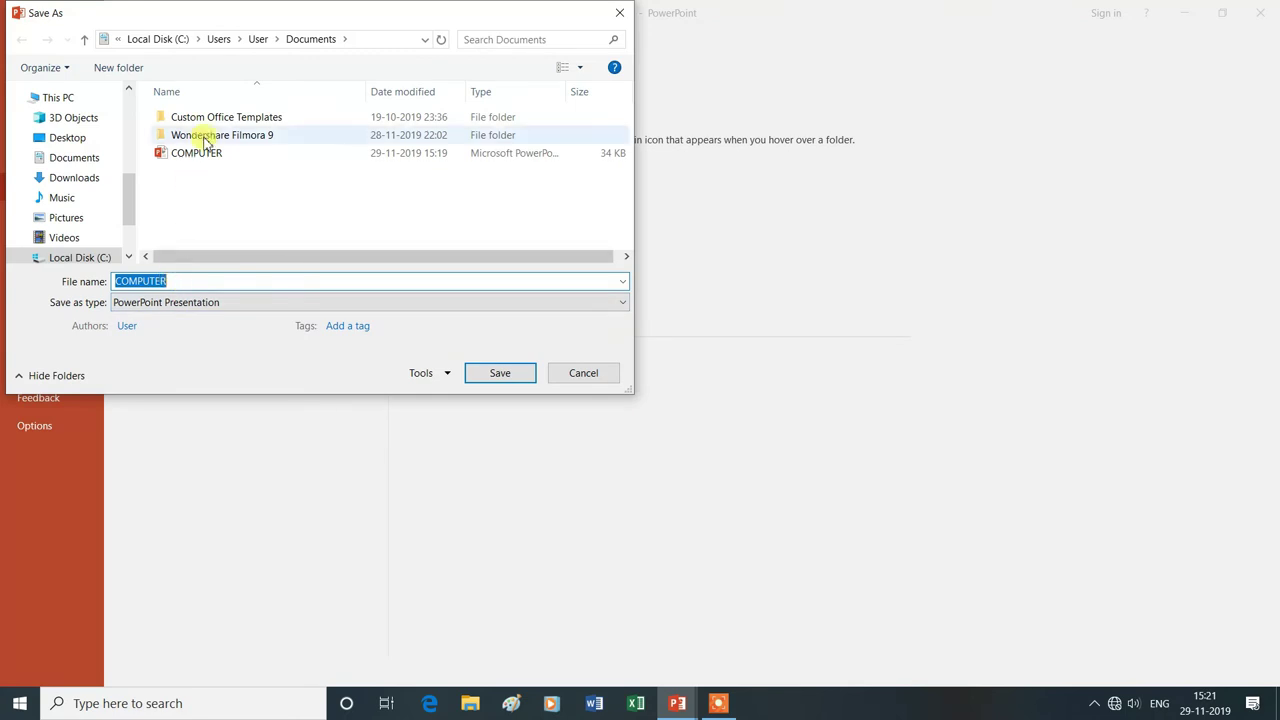
pyautogui.click(181, 282)
pyautogui.write('2')
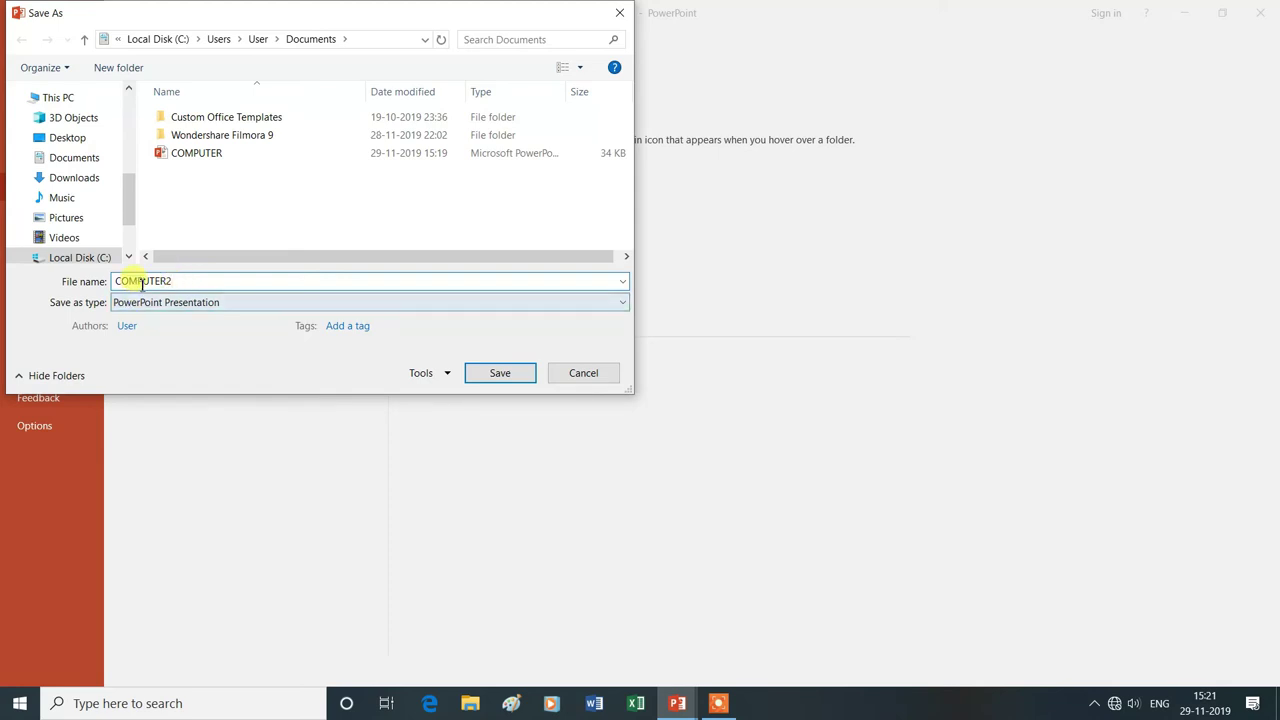
pyautogui.click(529, 379)
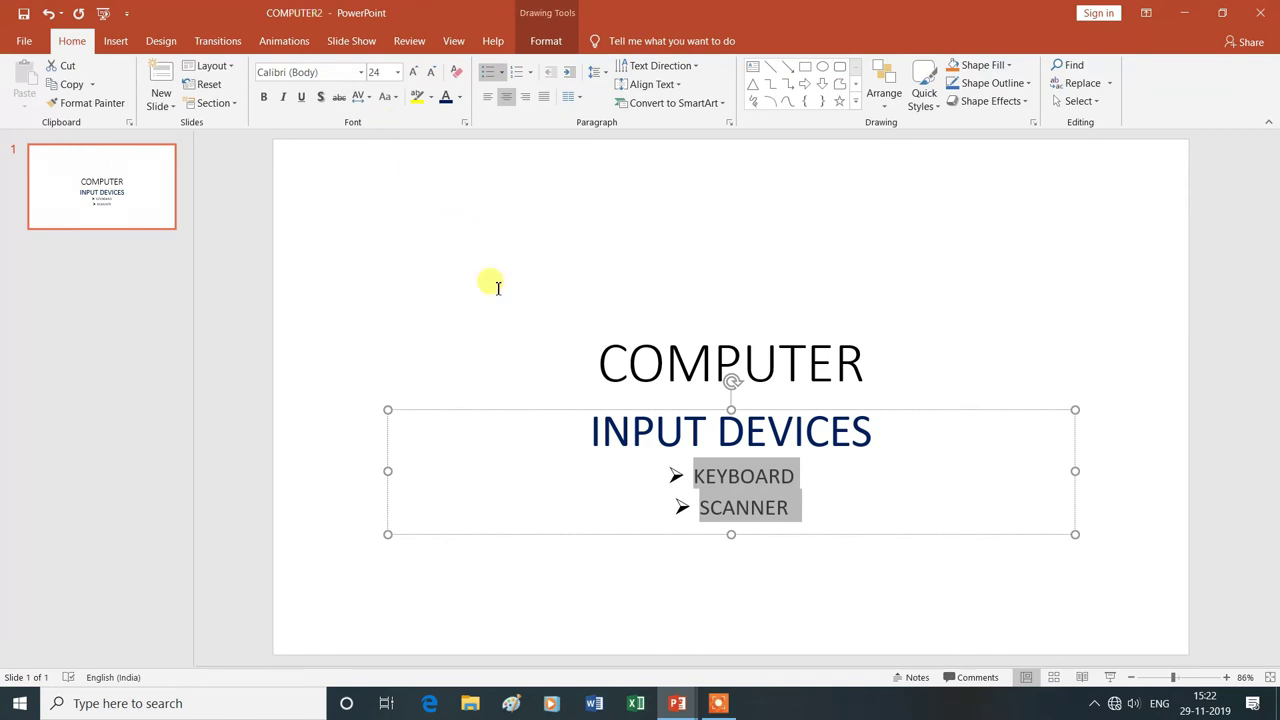
pyautogui.click(20, 40)
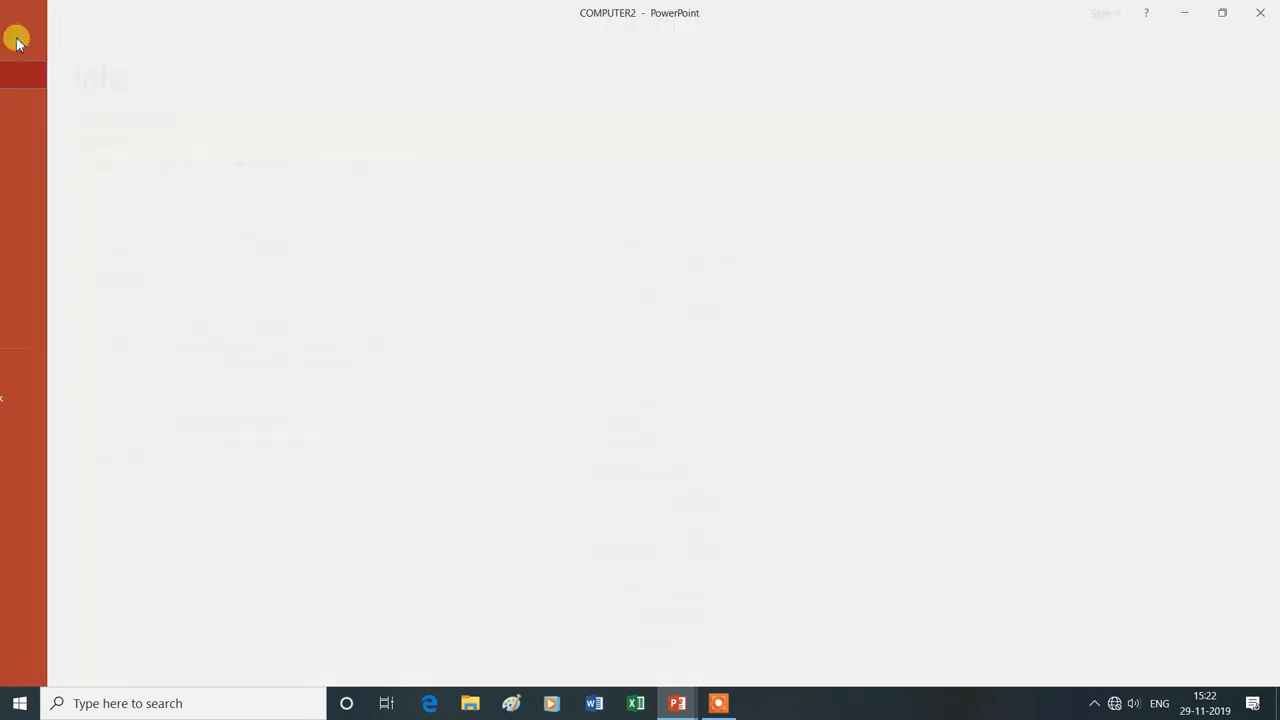
# Look over the Recent presentations list, go back, then show COMPUTER2's Print settings.
pyautogui.click(40, 133)
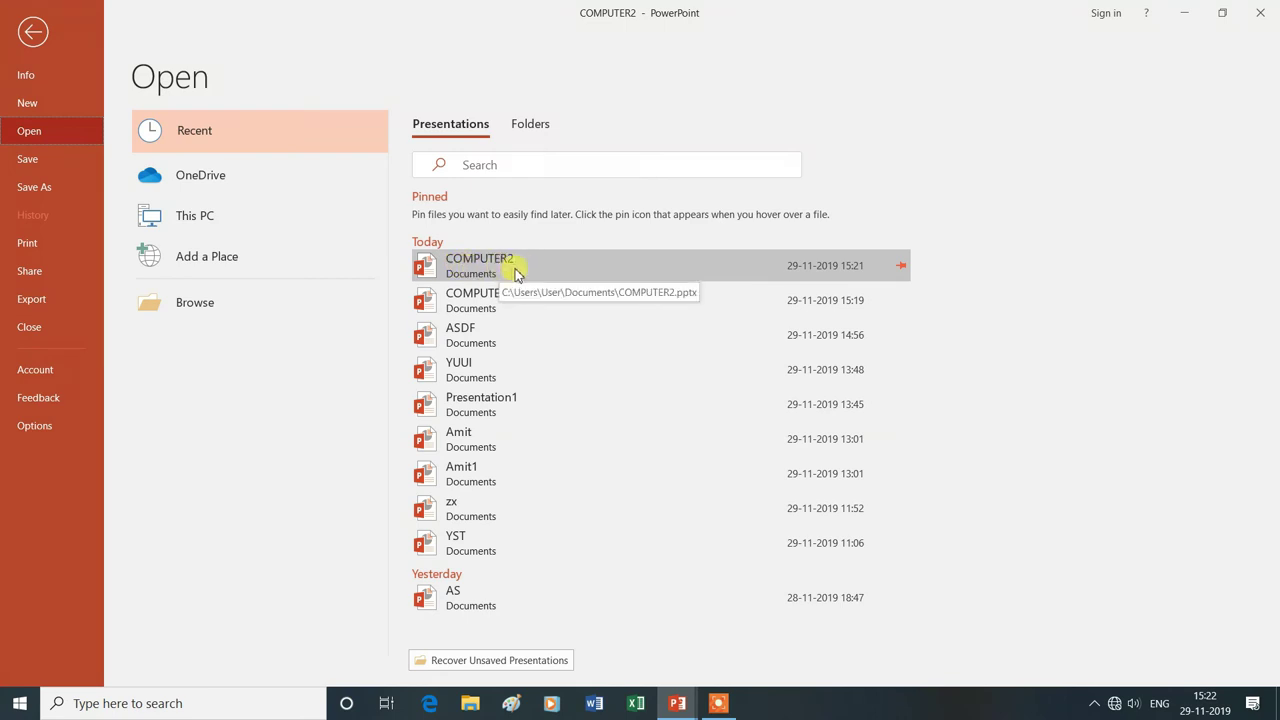
pyautogui.click(38, 38)
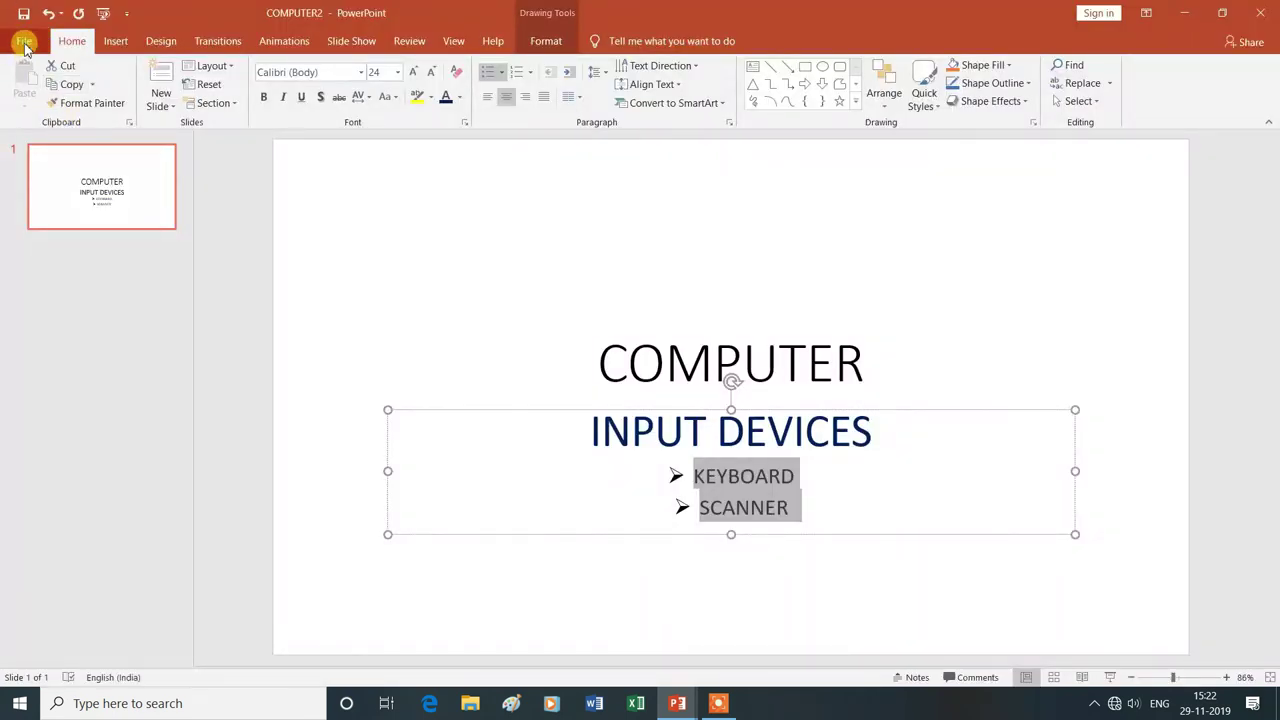
pyautogui.click(26, 44)
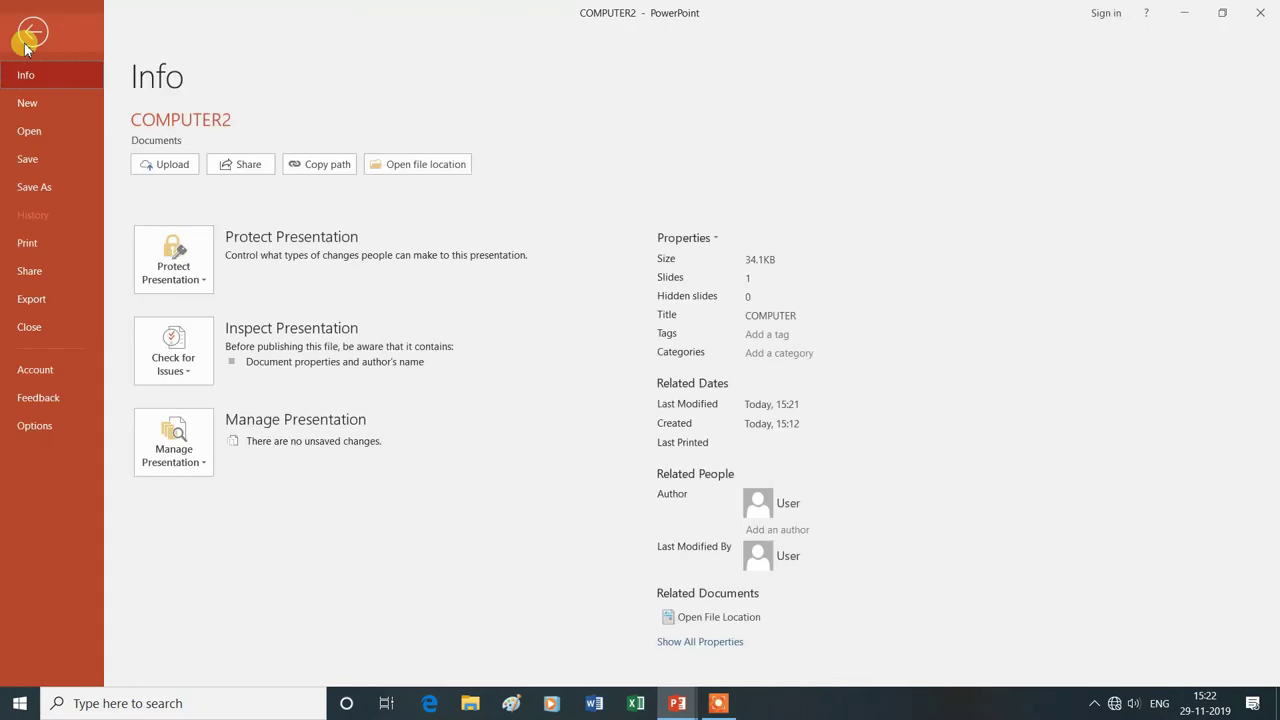
pyautogui.click(43, 245)
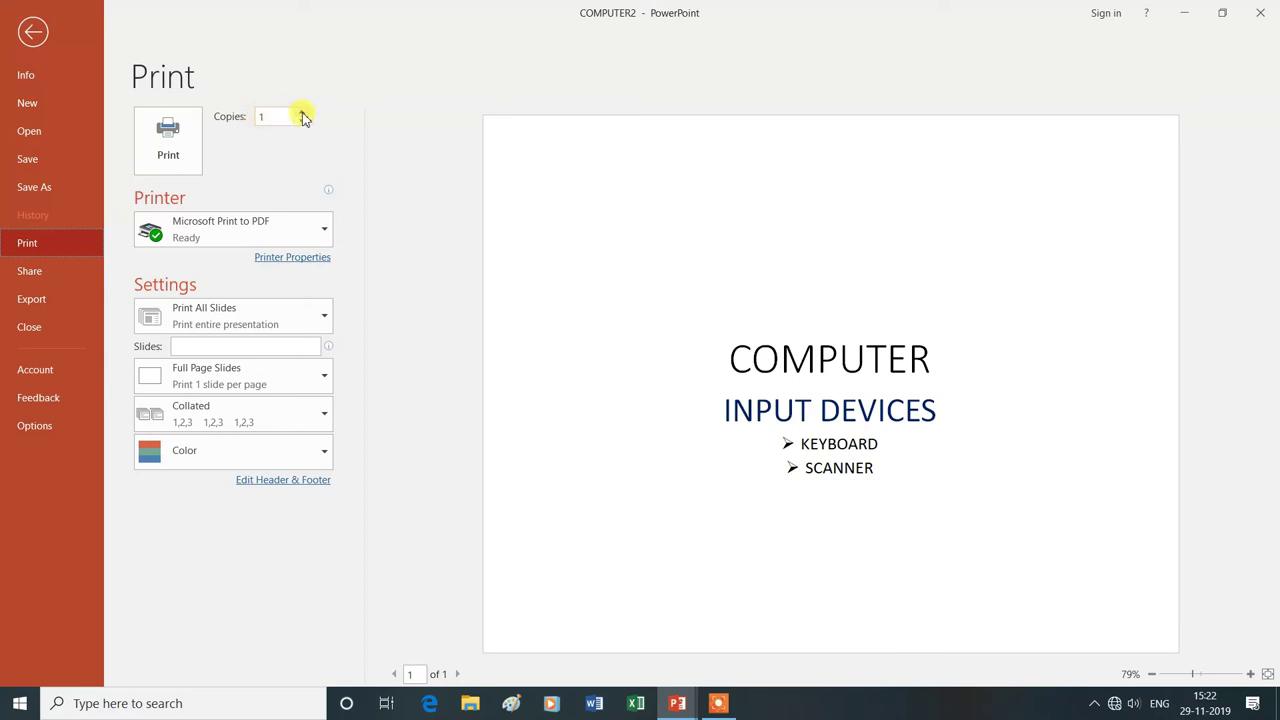
# Set the number of print copies to 4.
pyautogui.click(303, 114)
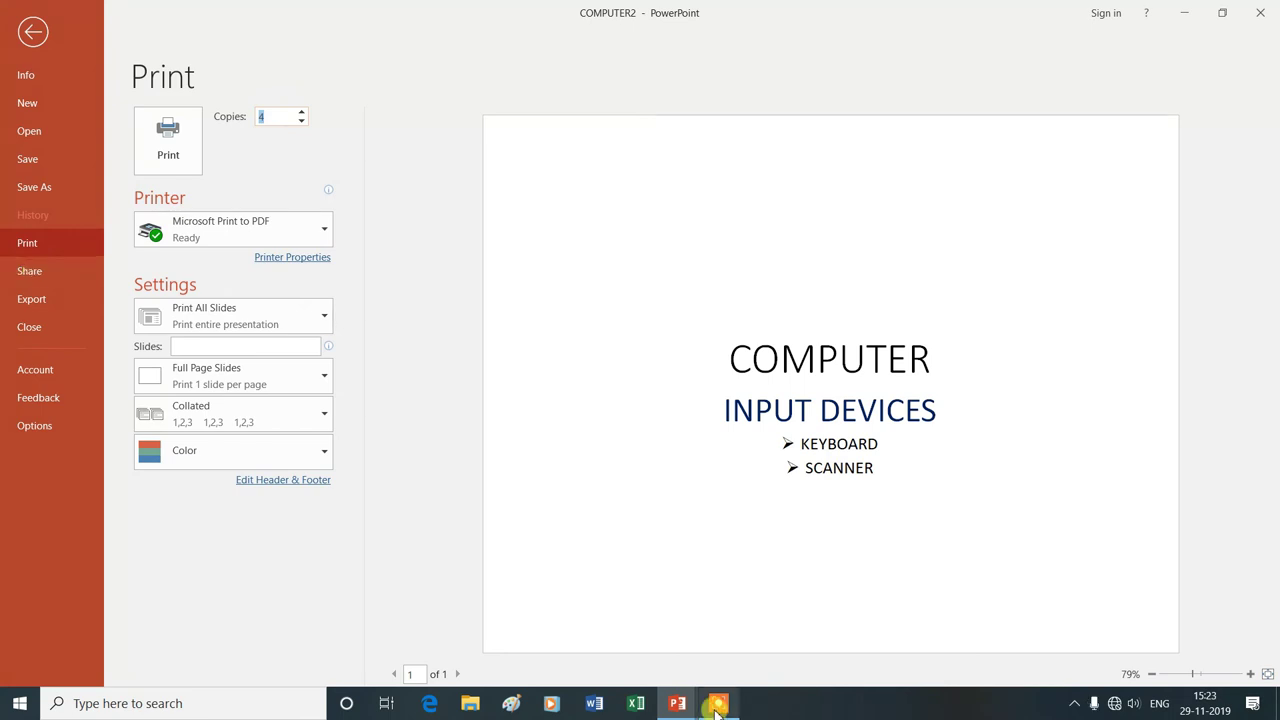
# View the Share options, then the Export page with Create PDF/XPS Document.
pyautogui.click(30, 271)
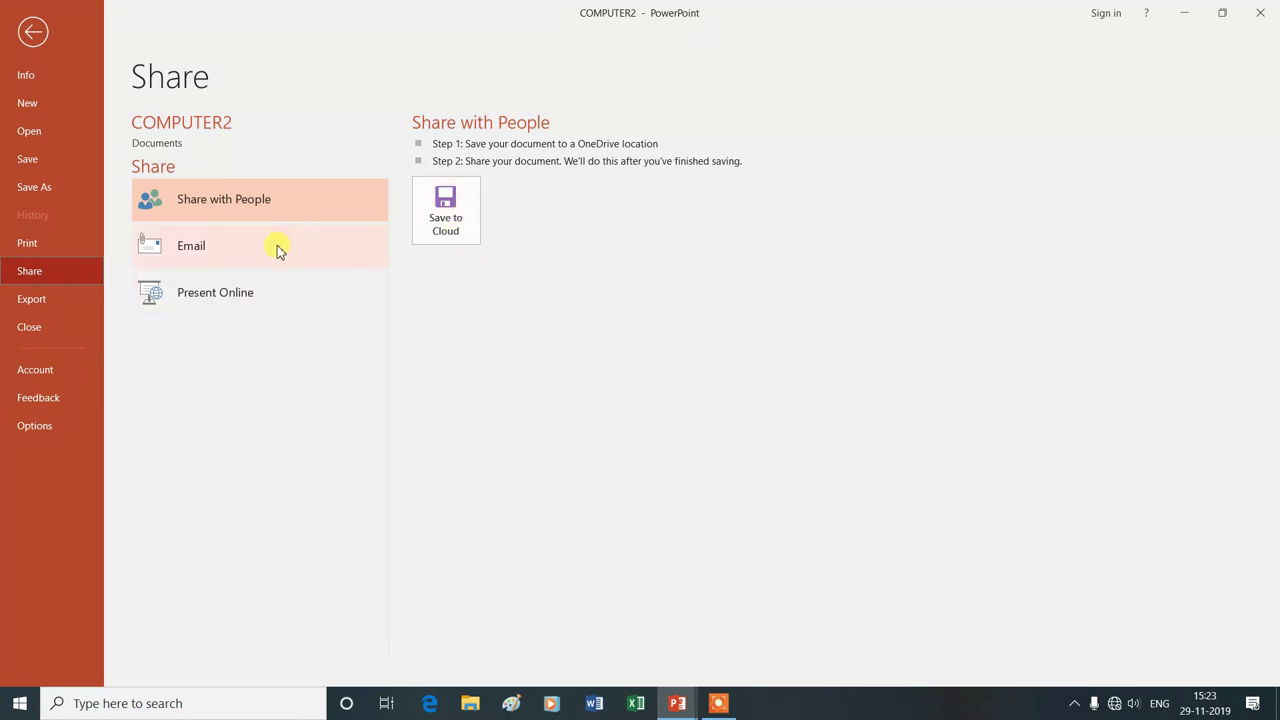
pyautogui.click(40, 305)
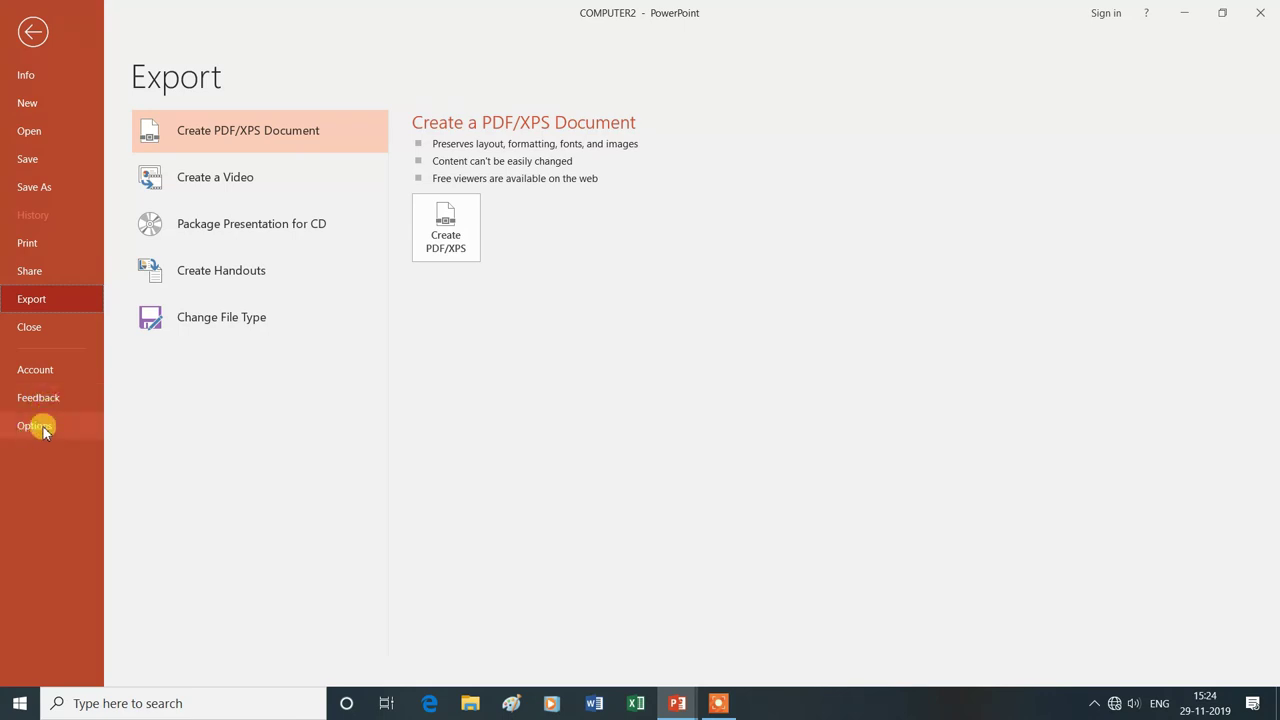
# Look over the General settings in PowerPoint Options and cancel without changing anything.
pyautogui.click(43, 428)
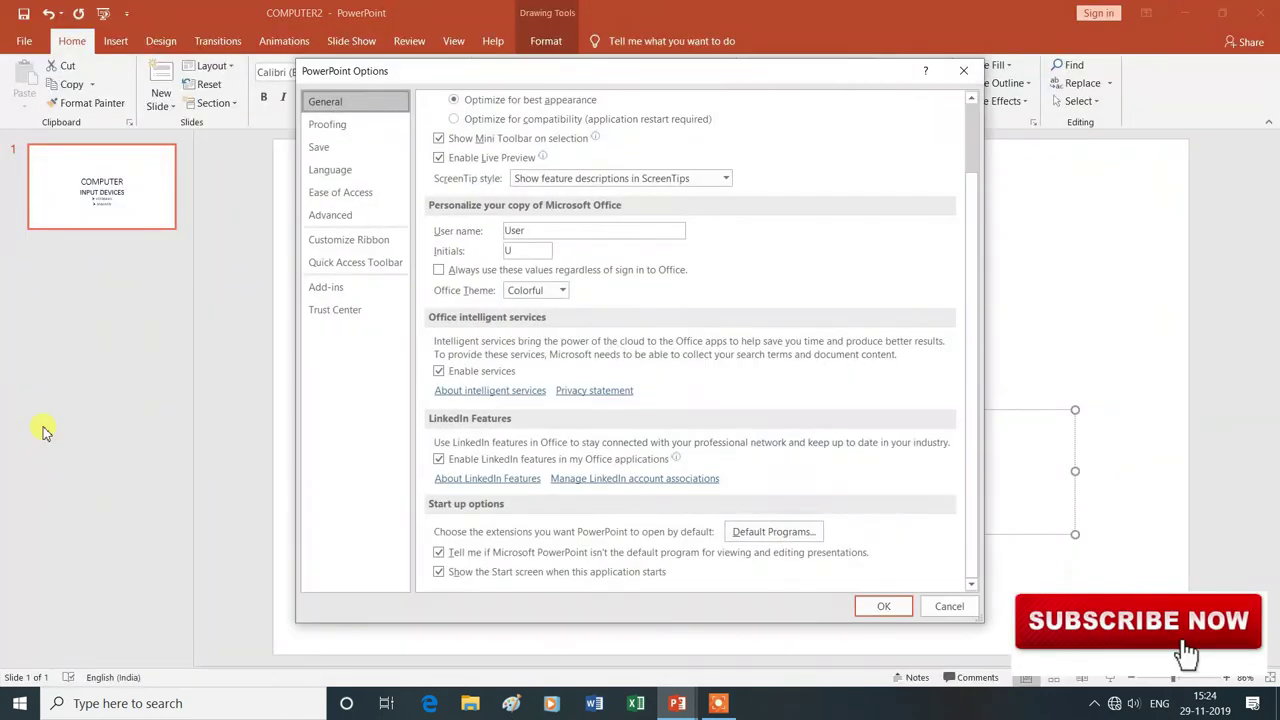
pyautogui.moveTo(472, 108)
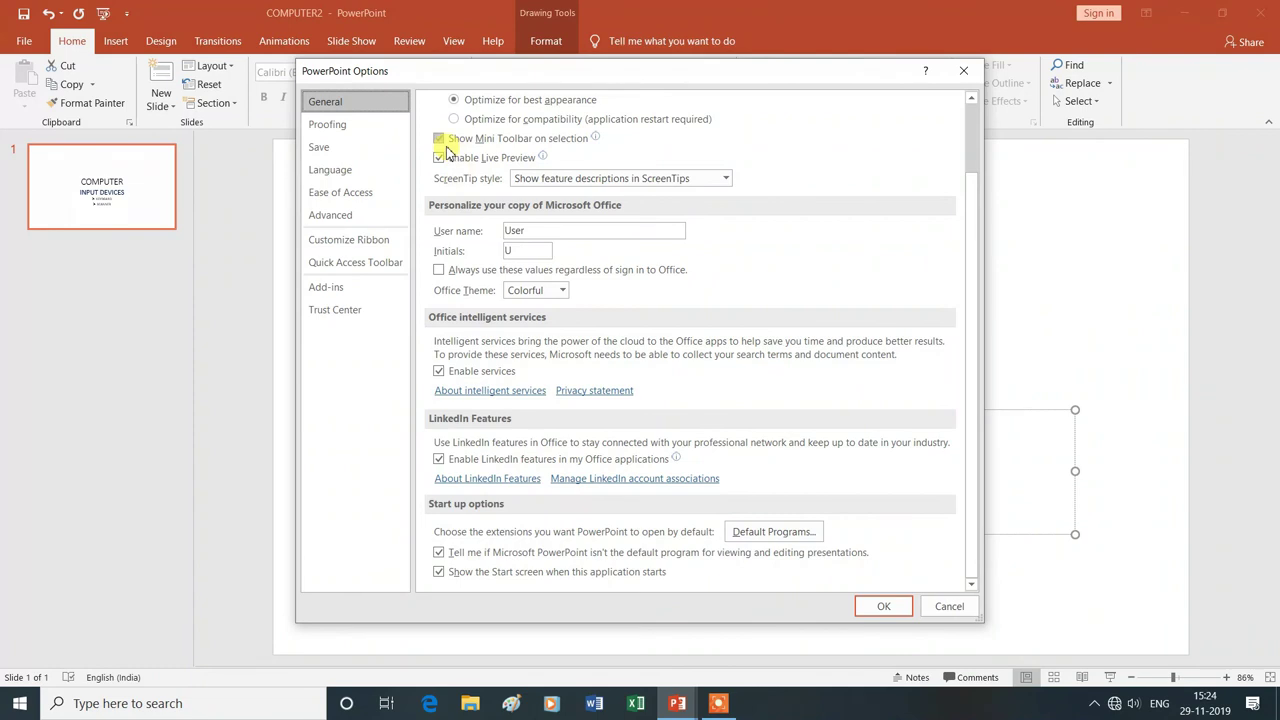
pyautogui.moveTo(441, 144)
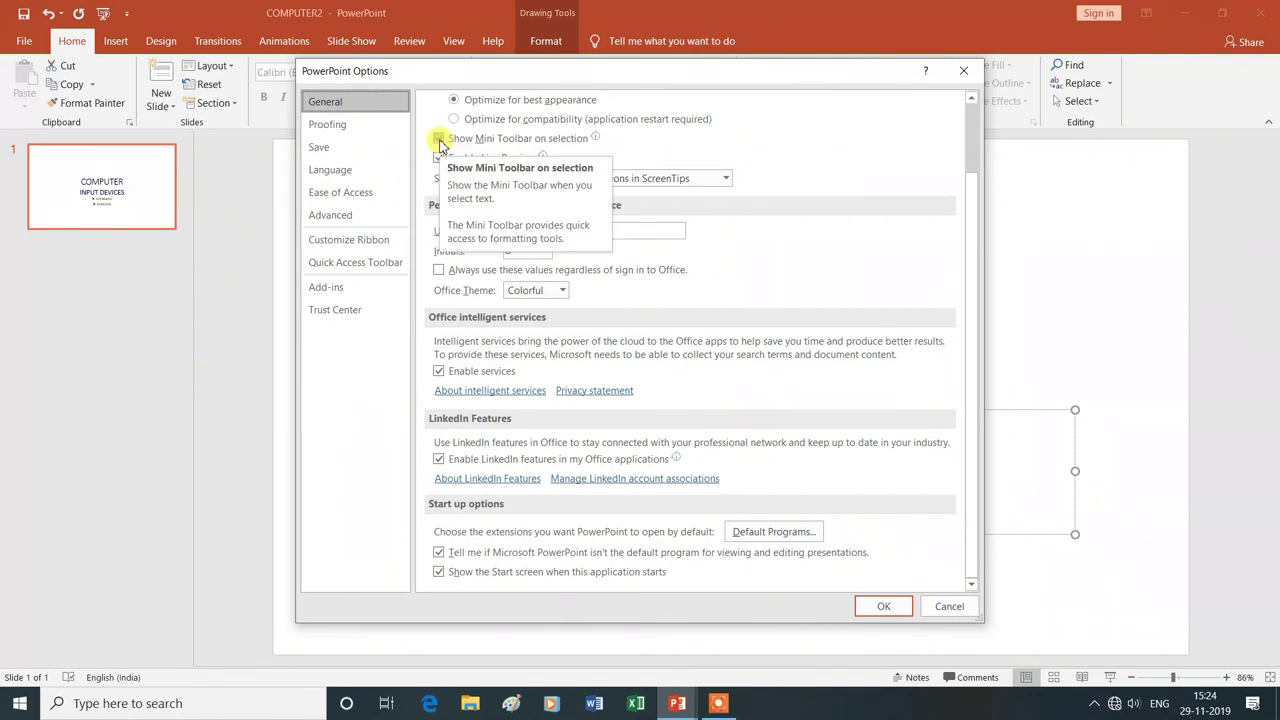
pyautogui.click(893, 607)
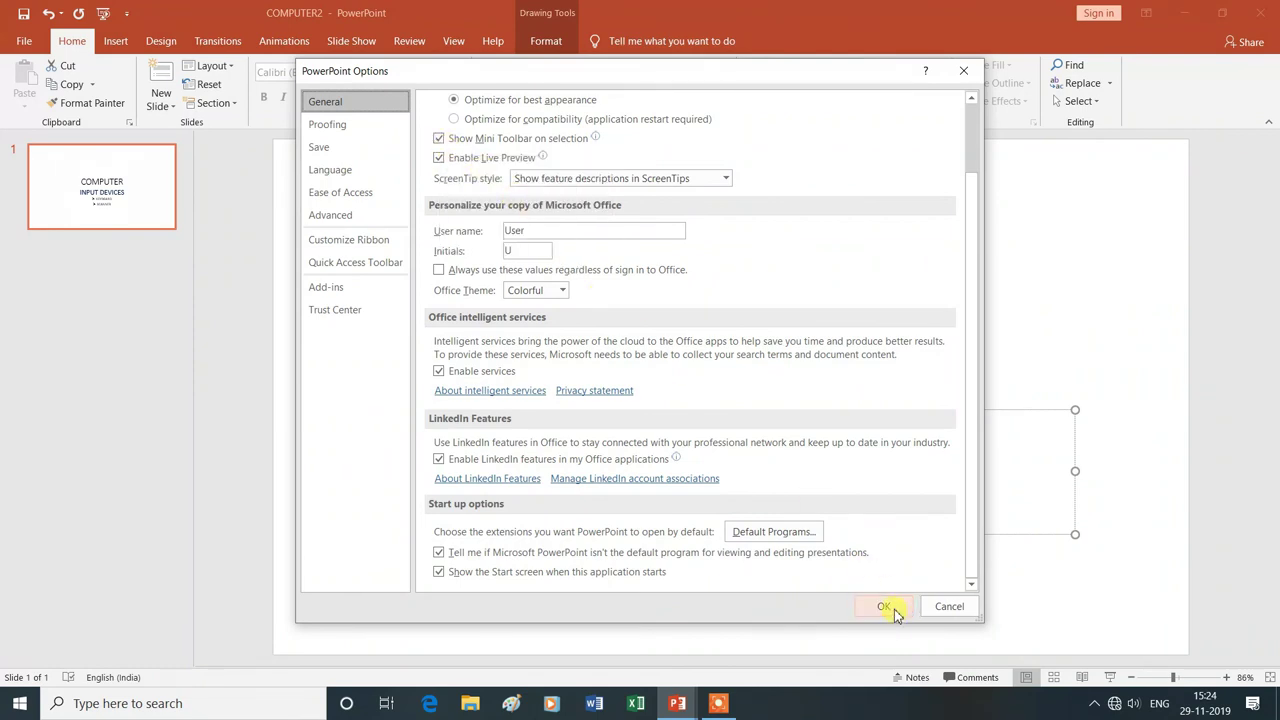
pyautogui.click(949, 608)
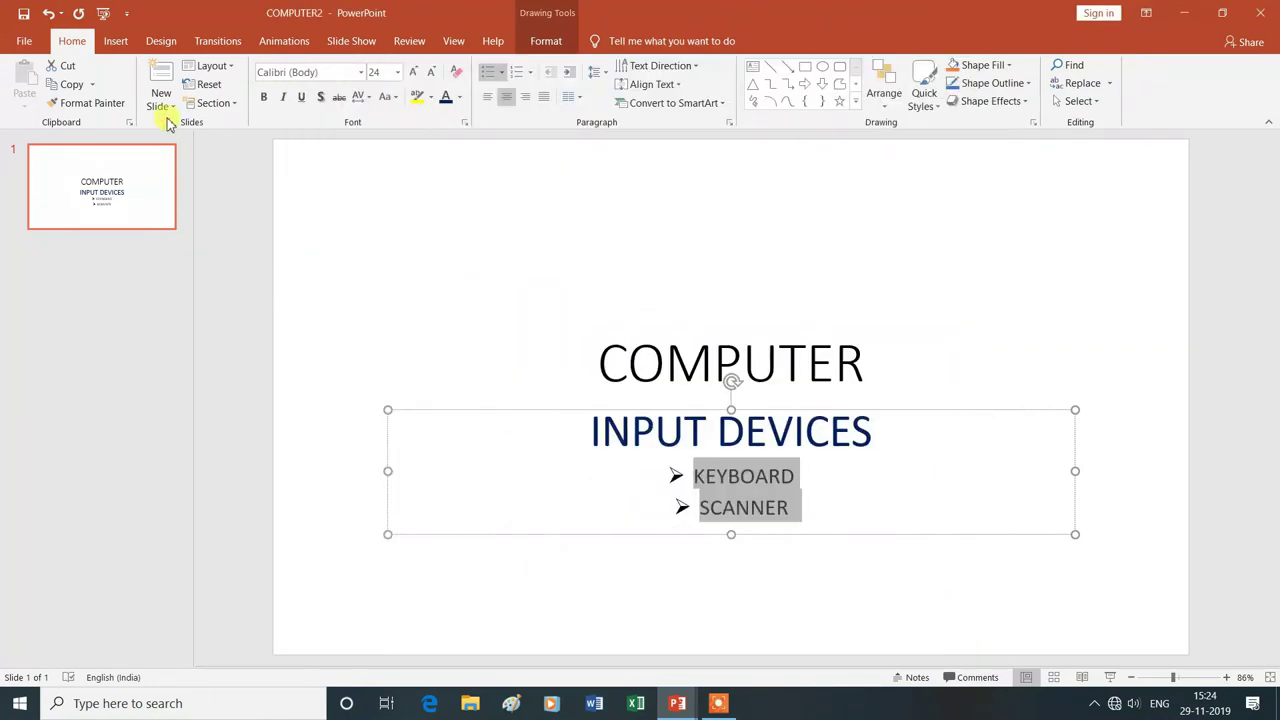